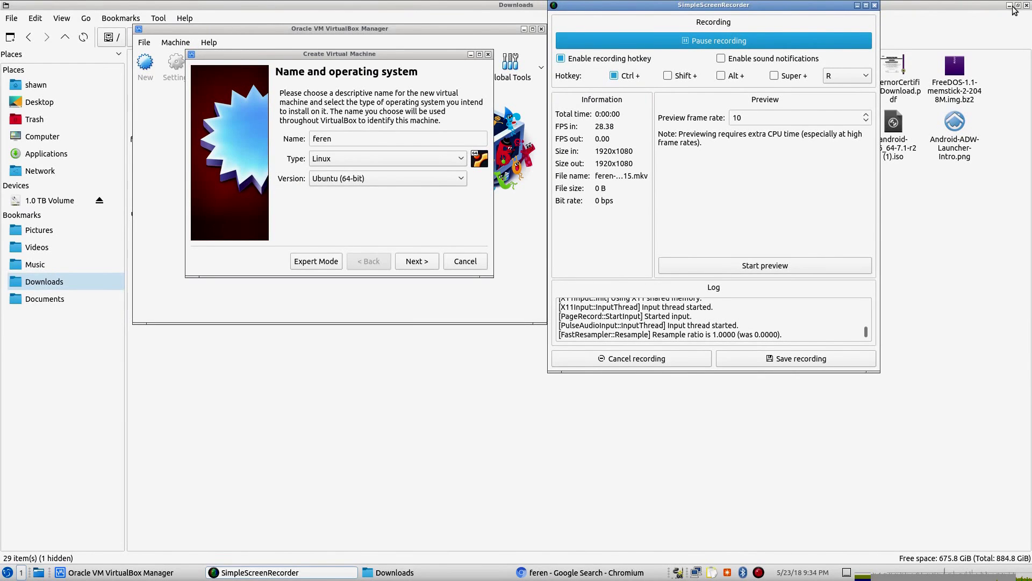
# - Raise the new feren VM's memory allocation to 8192 MB
pyautogui.click(1010, 5)
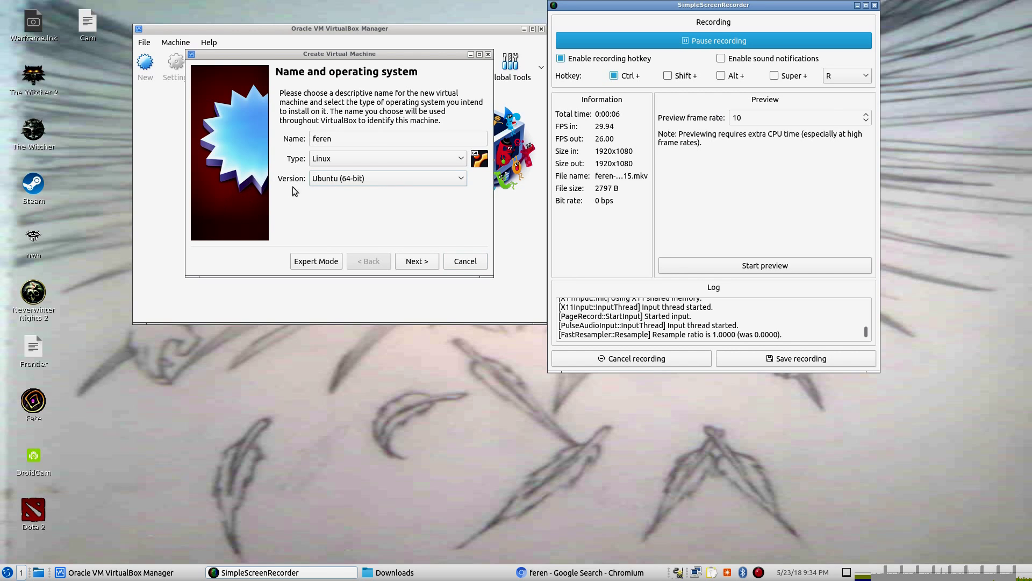
pyautogui.click(418, 263)
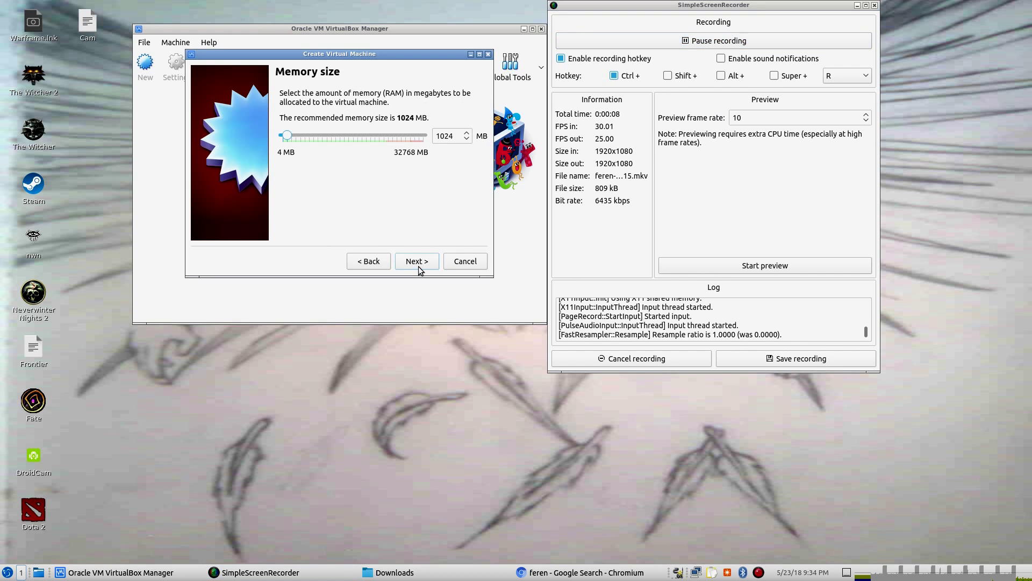
pyautogui.click(337, 136)
pyautogui.click(336, 136)
pyautogui.click(337, 135)
pyautogui.click(337, 136)
pyautogui.click(336, 136)
pyautogui.click(337, 135)
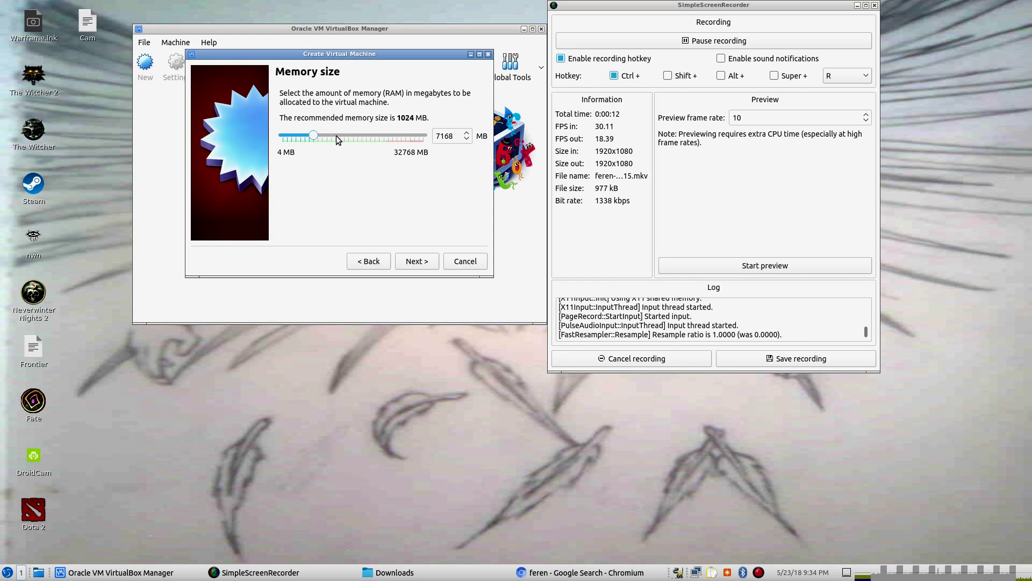
pyautogui.click(336, 135)
# - Create a new 40 GB VDI virtual hard disk with default storage and finish the VM
pyautogui.click(423, 264)
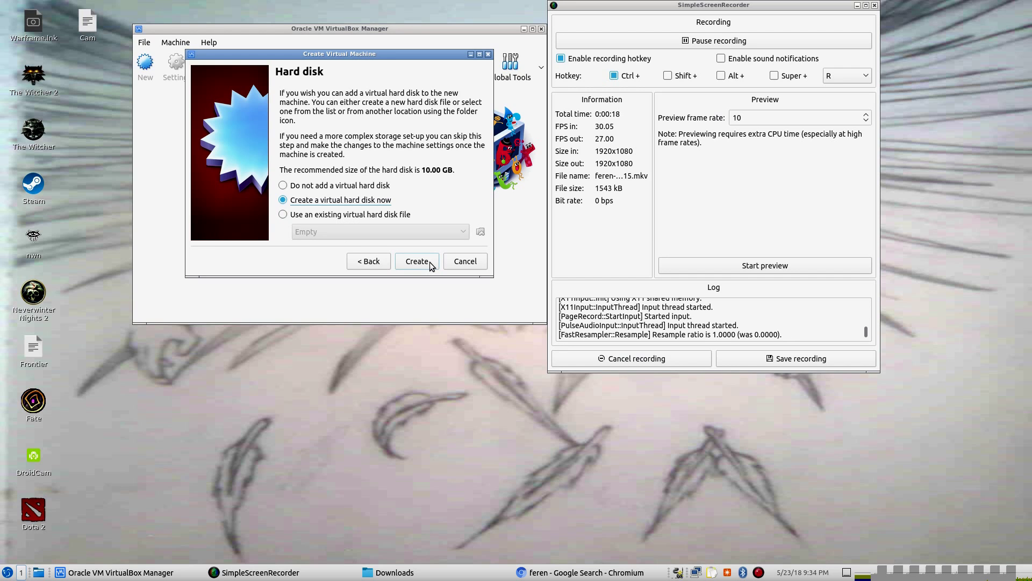
pyautogui.click(430, 262)
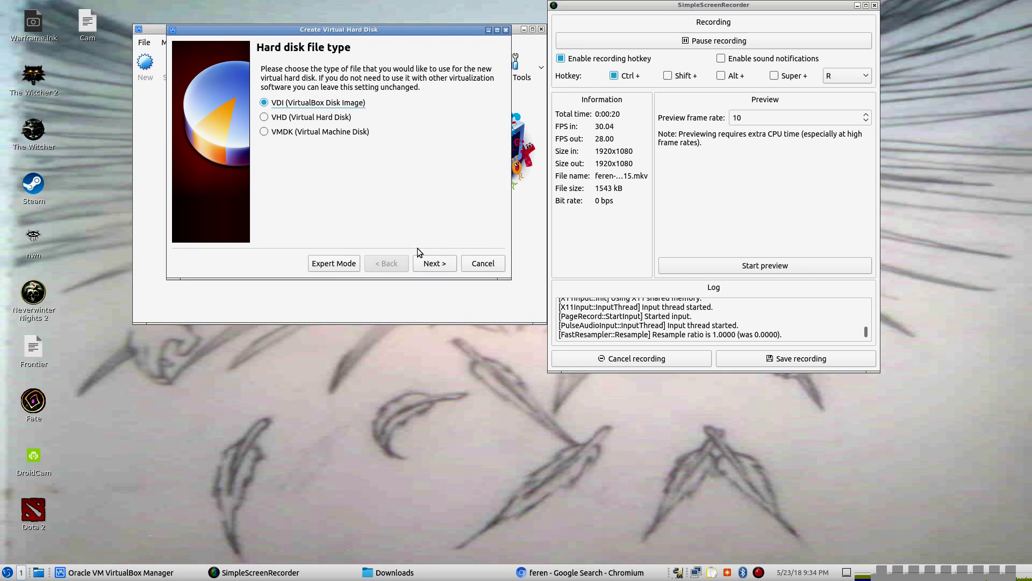
pyautogui.click(435, 263)
pyautogui.click(435, 263)
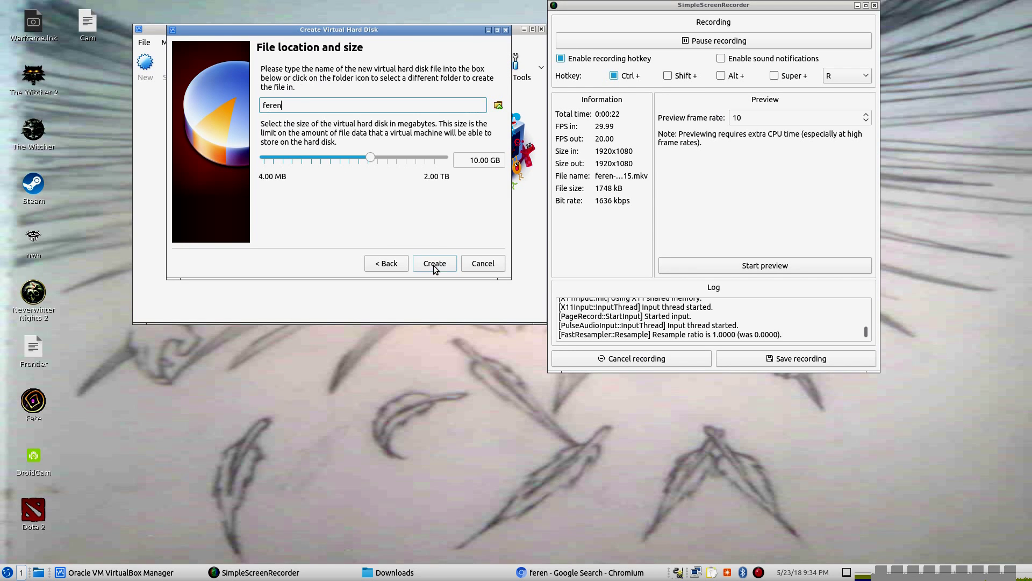
pyautogui.click(389, 160)
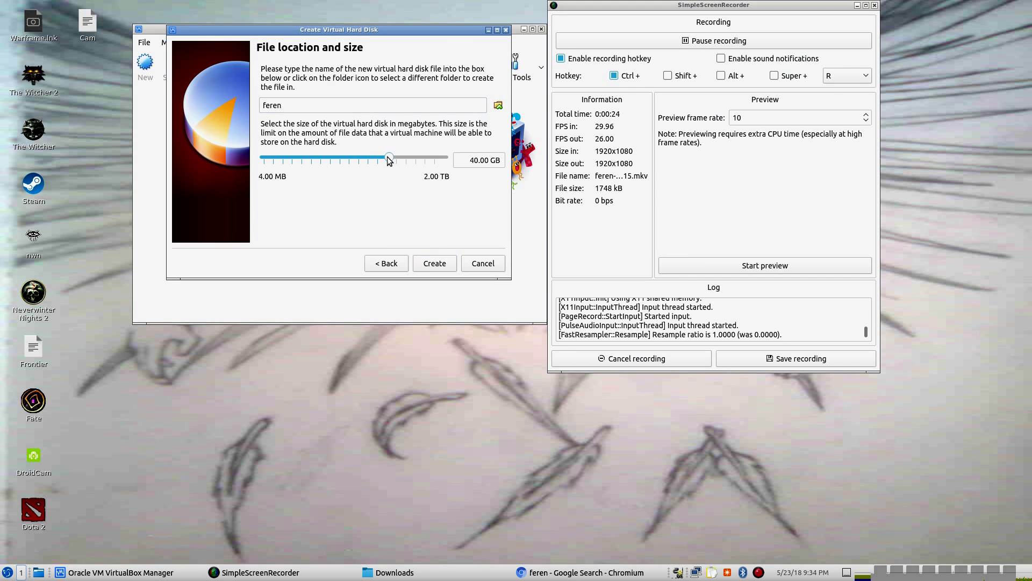
pyautogui.click(437, 264)
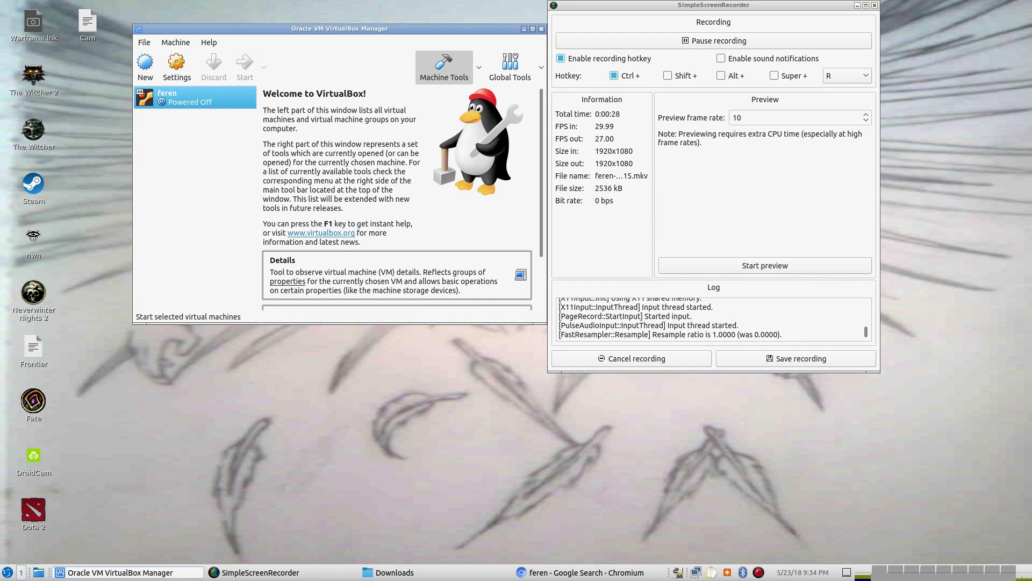
# - Start the feren VM booting from the feren OS x64.iso start-up disk
pyautogui.click(245, 67)
pyautogui.click(646, 294)
pyautogui.doubleClick(179, 215)
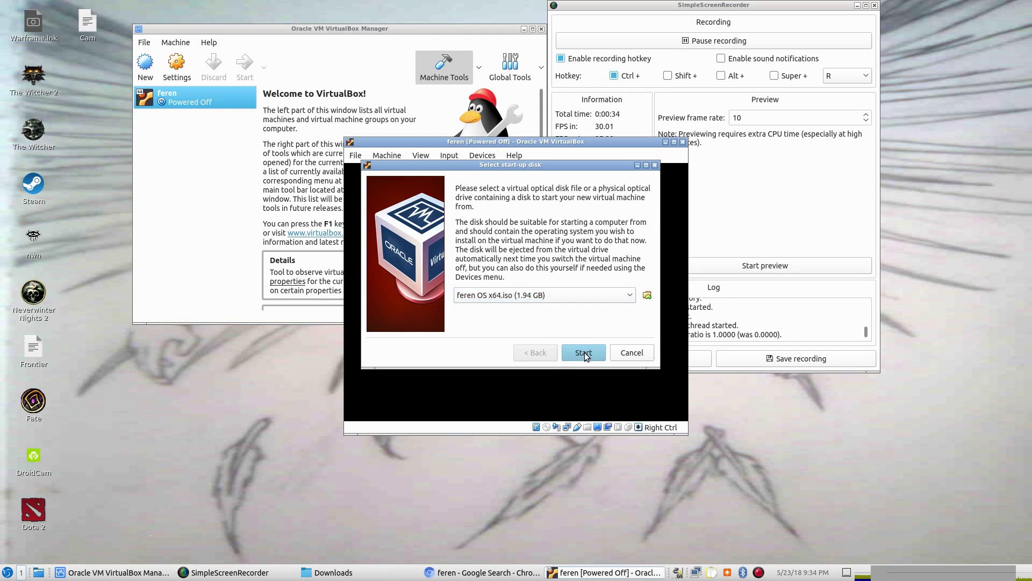
pyautogui.click(584, 353)
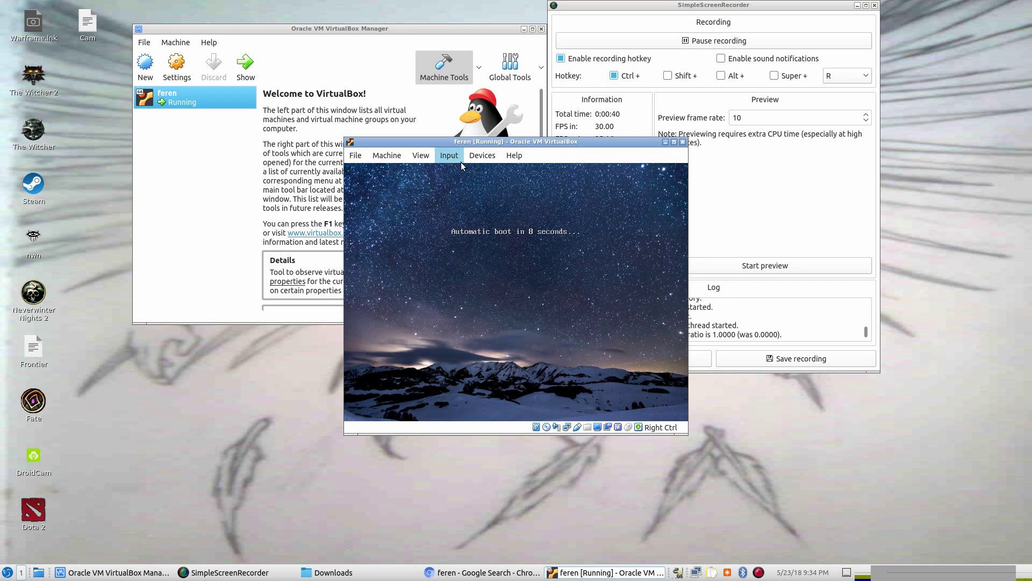
# - Switch the VM window to full-screen mode
pyautogui.click(421, 155)
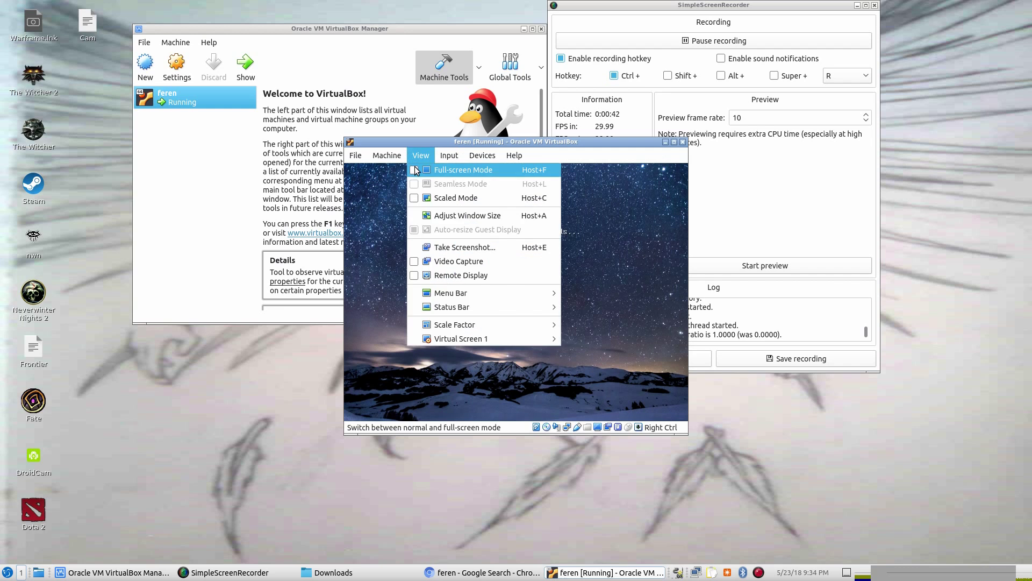
pyautogui.click(446, 170)
pyautogui.click(491, 335)
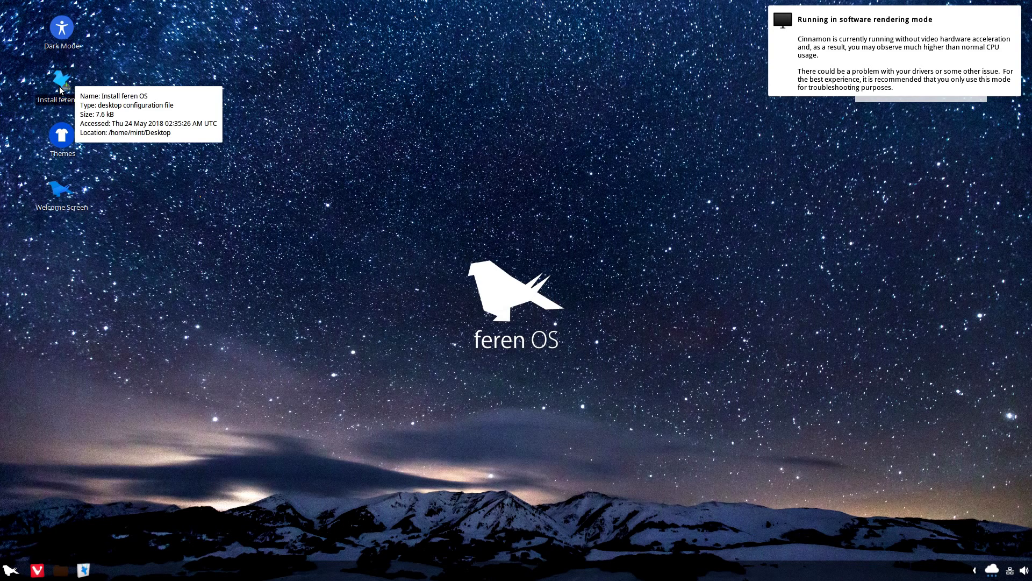
# - Launch the installer using Open on the Install feren OS desktop icon
pyautogui.rightClick(61, 88)
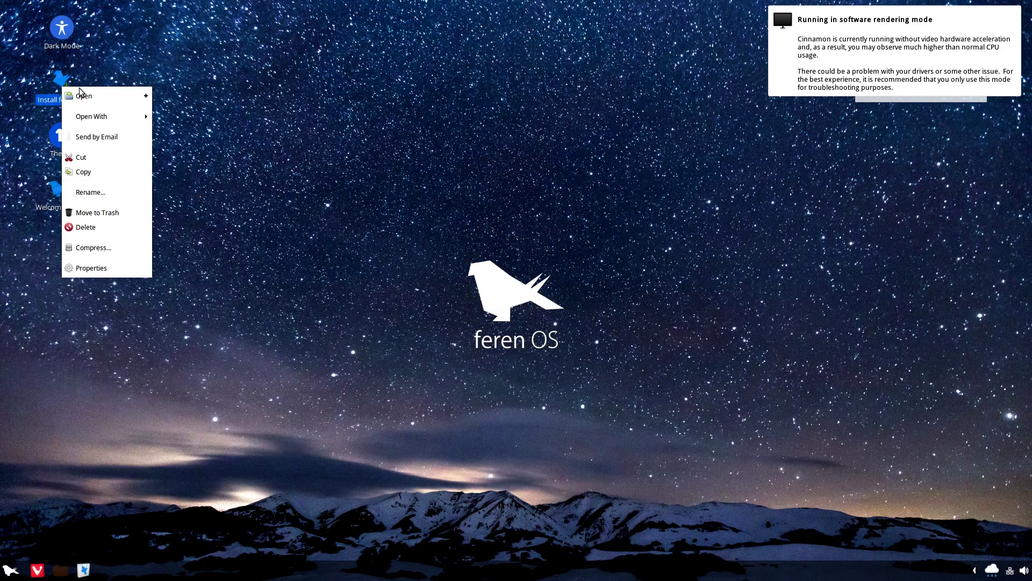
pyautogui.click(86, 97)
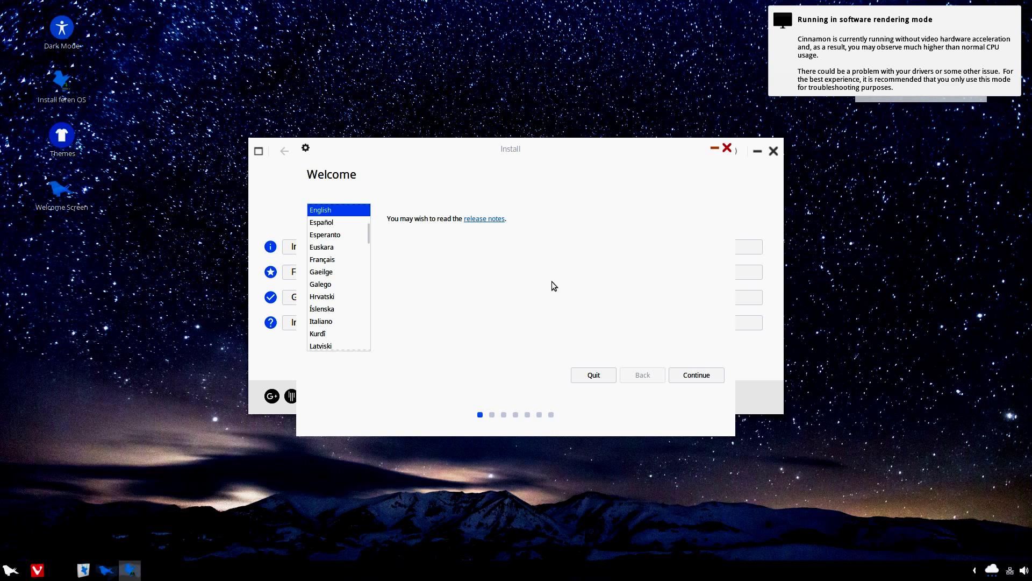
# - Keep English, skip third-party software, and install by erasing the whole disk
pyautogui.click(708, 374)
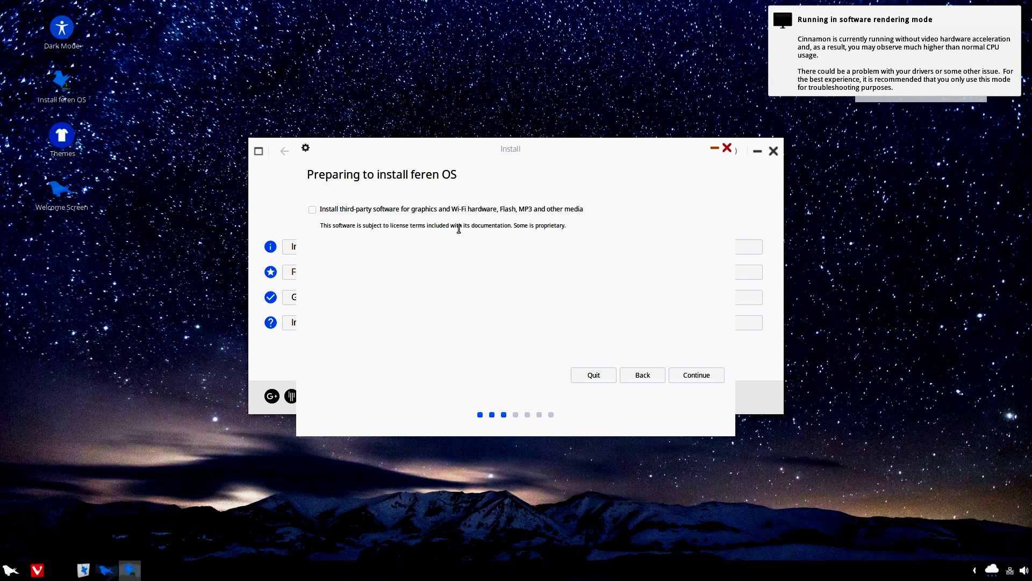
pyautogui.click(701, 378)
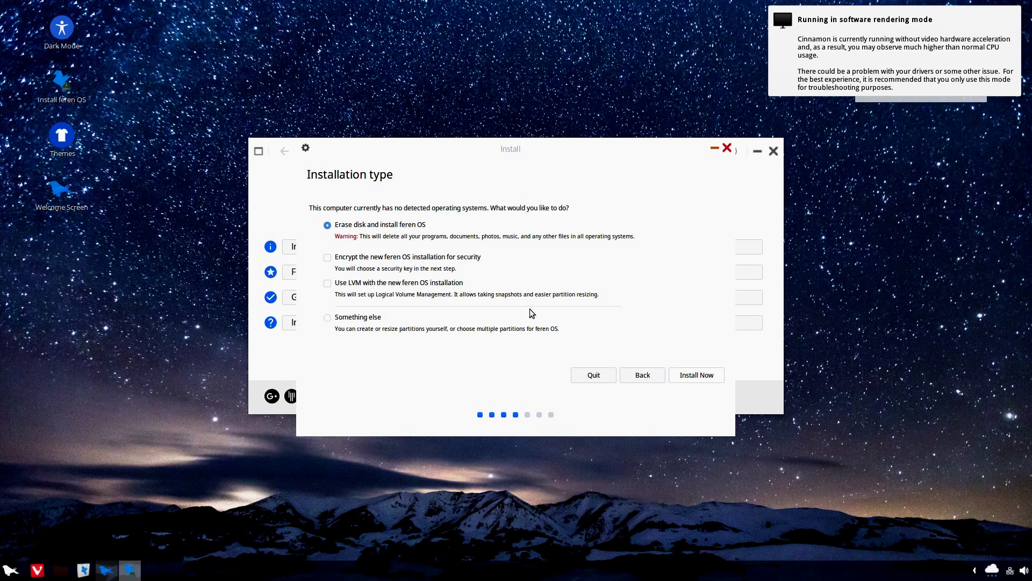
pyautogui.click(691, 378)
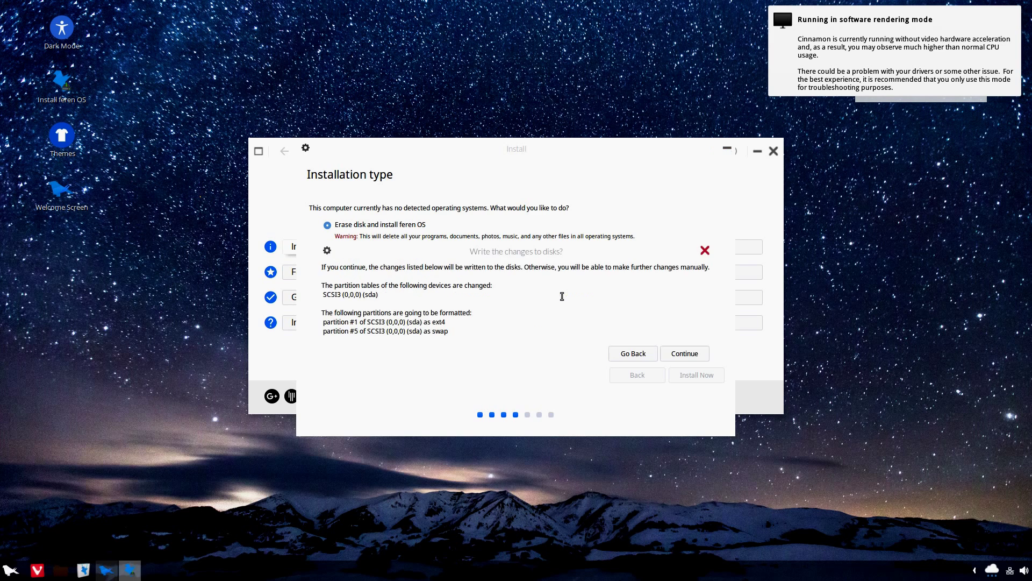
# - Confirm writing the sda partition changes and wait for the Chicago location page
pyautogui.click(701, 355)
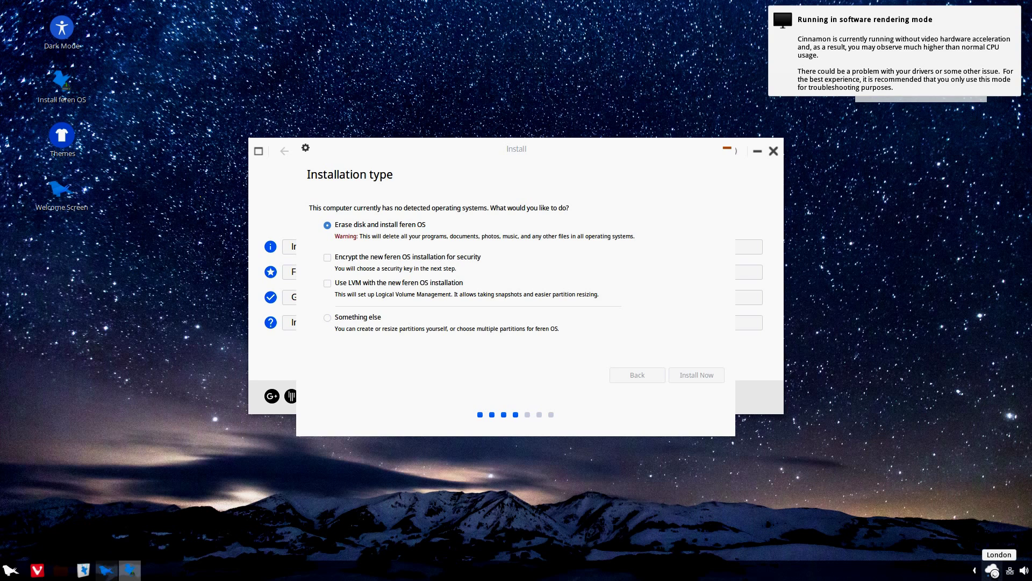
pyautogui.click(974, 570)
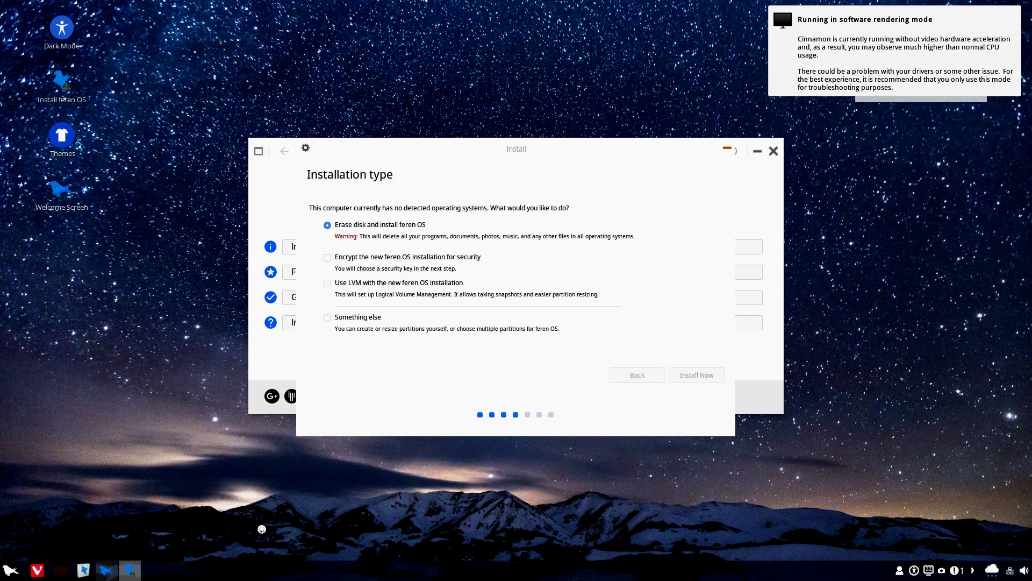
pyautogui.moveTo(126, 573)
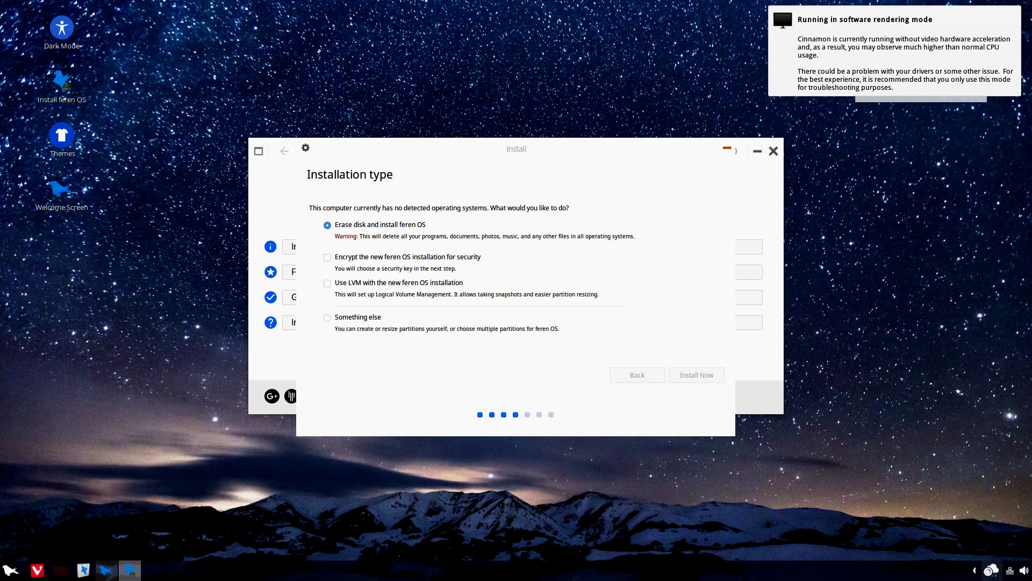
pyautogui.click(974, 570)
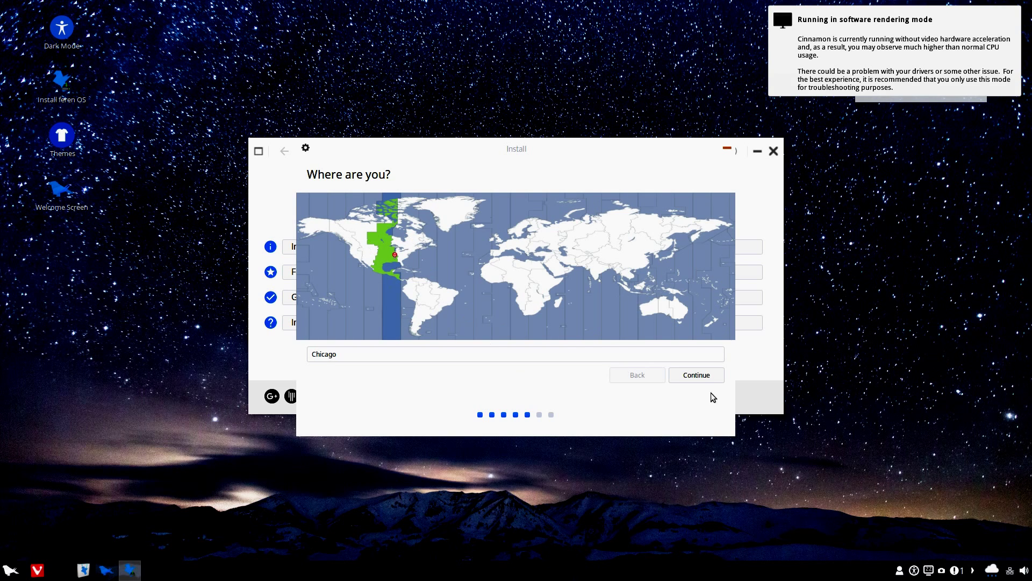
# - Accept Chicago and the English (US) keyboard, then enter the account name
pyautogui.click(699, 375)
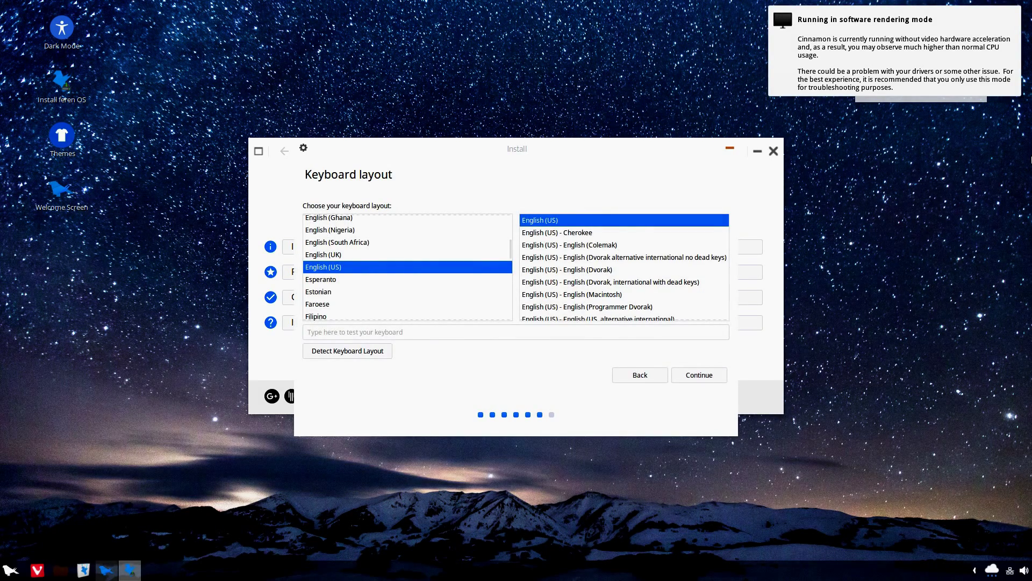
pyautogui.click(709, 376)
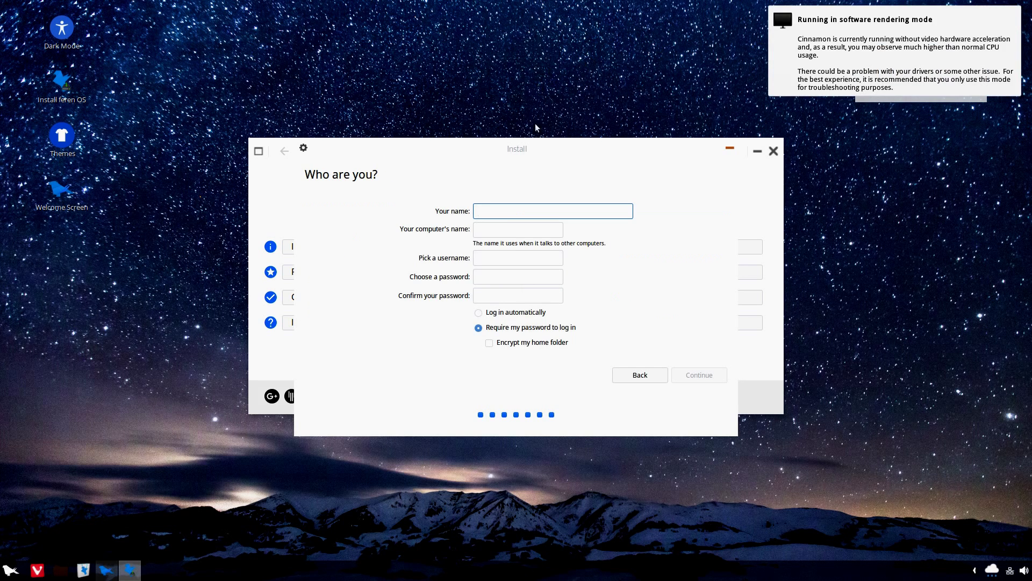
pyautogui.write('vanquishedangel')
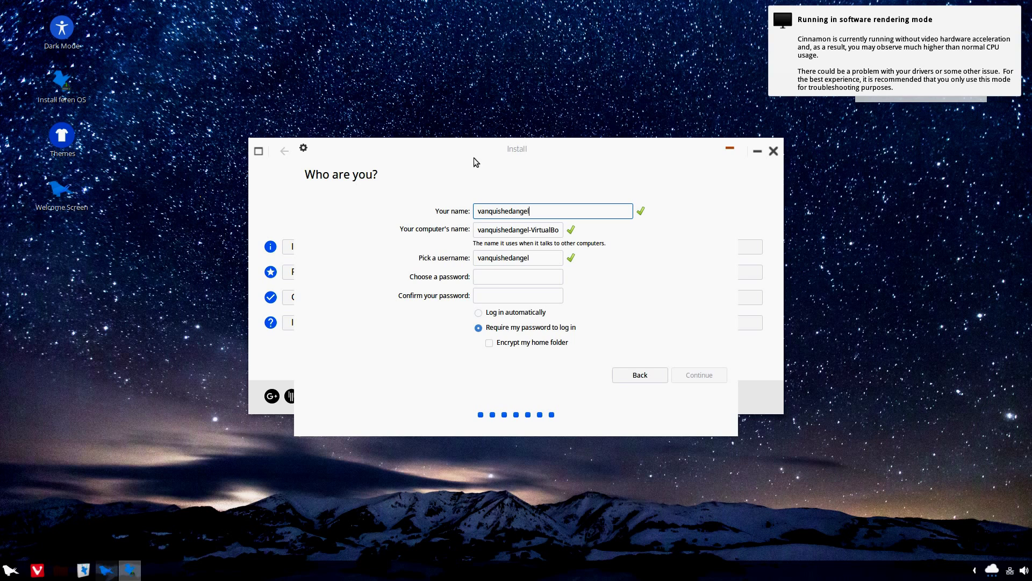
# - Enter and confirm the account password, then start the installation
pyautogui.click(492, 278)
pyautogui.write('abc')
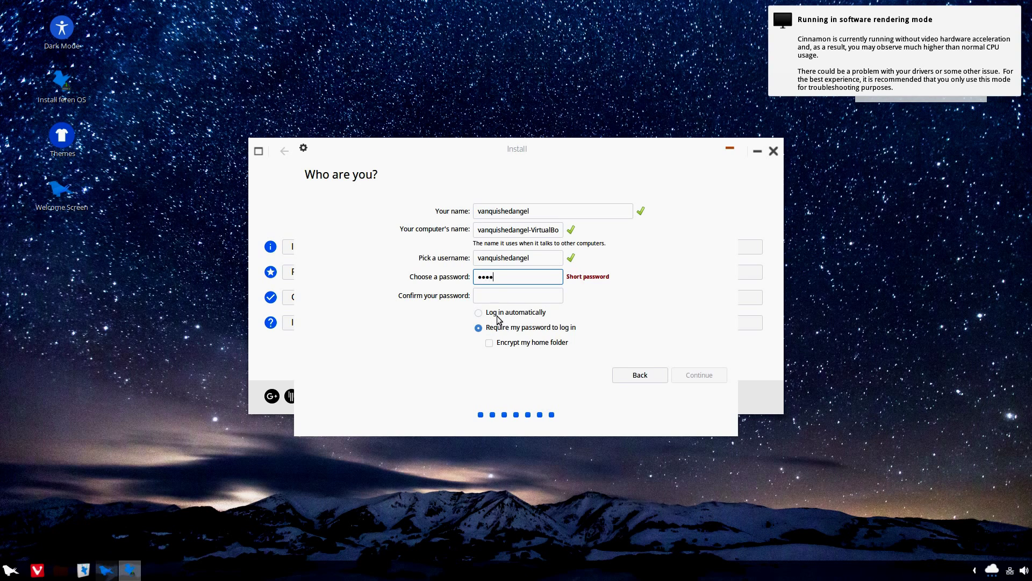
pyautogui.click(502, 295)
pyautogui.write('****')
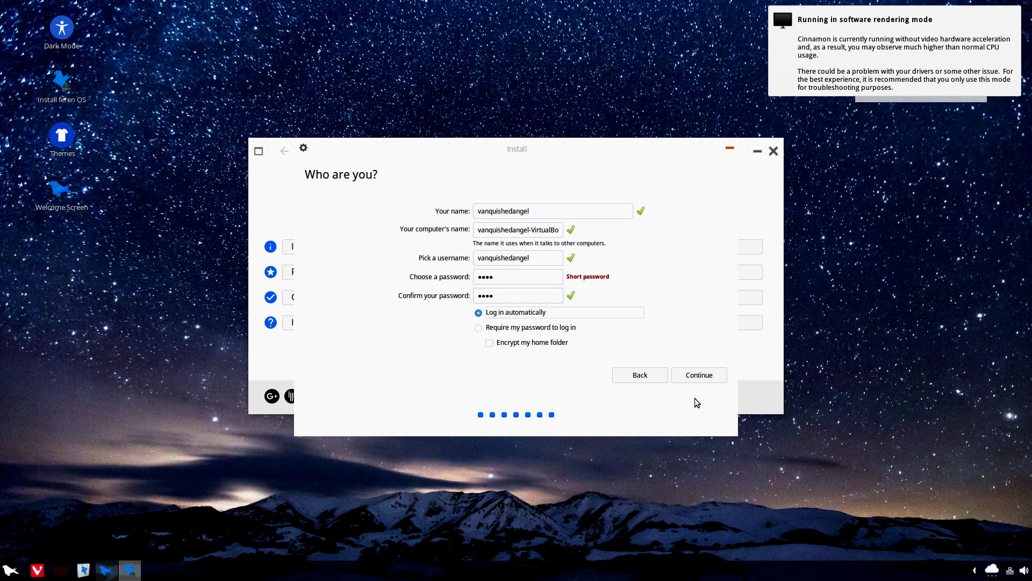
pyautogui.click(698, 376)
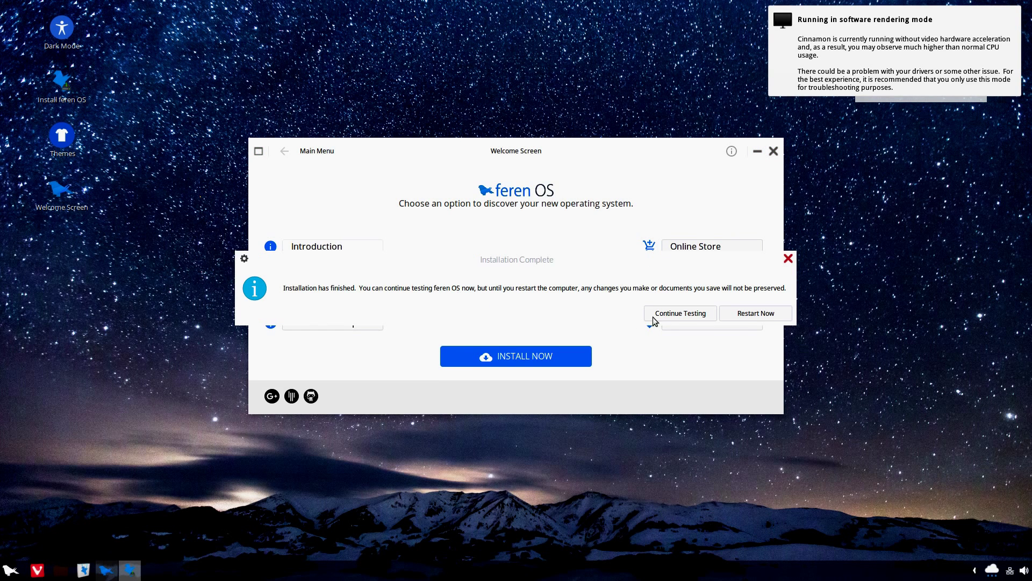
# - Restart the machine from the Installation Complete dialog
pyautogui.click(746, 315)
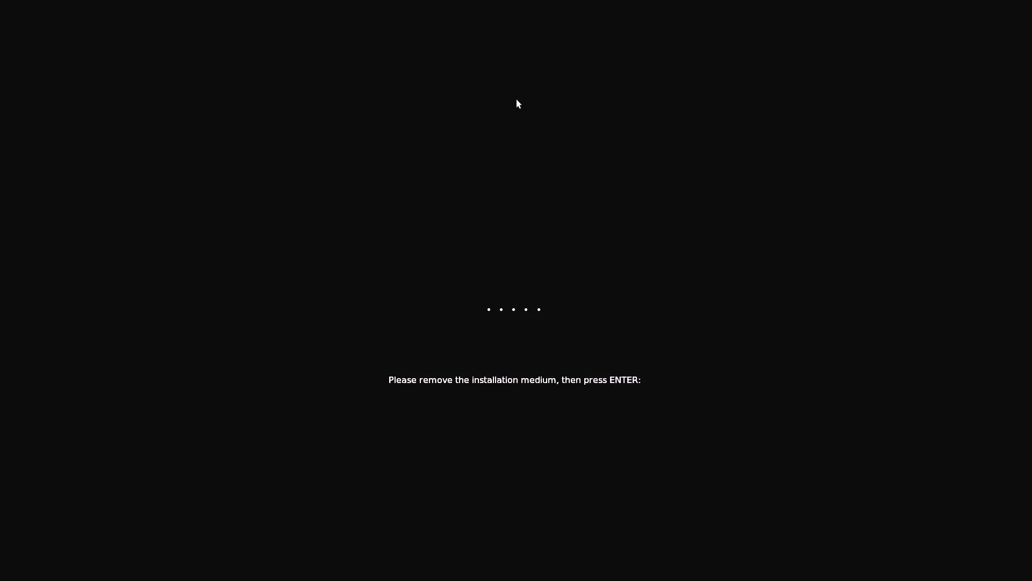
# - Dismiss the remove-medium prompt and boot from 1) Hard disk via the F12 menu
pyautogui.press('Return')
pyautogui.press('F12')
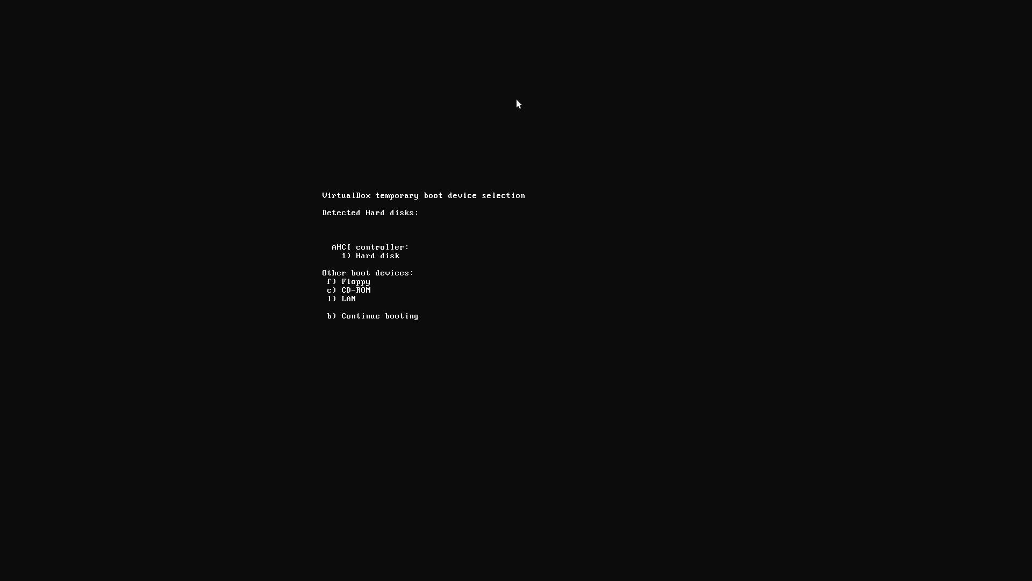
pyautogui.press('1')
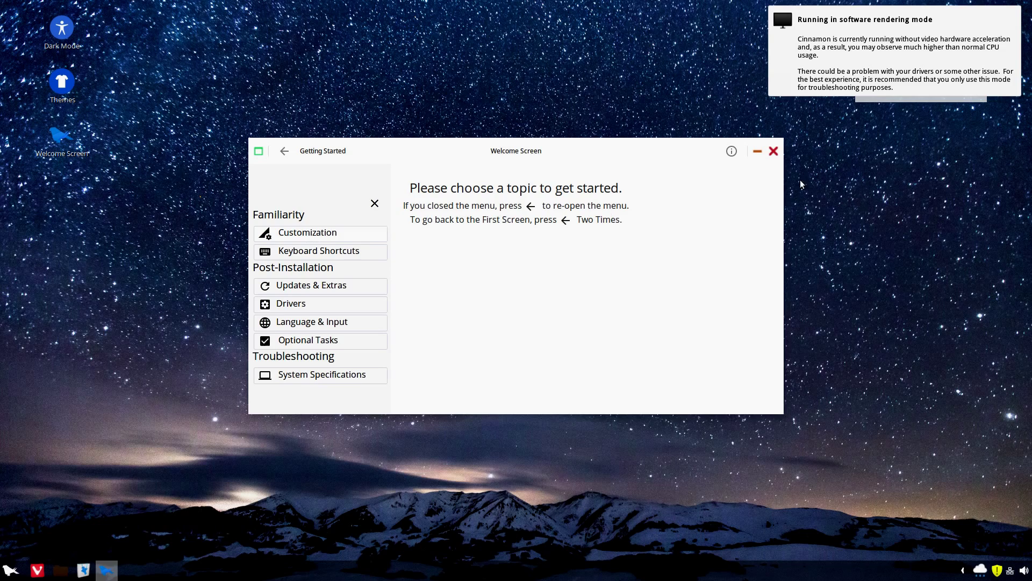
# - View the Customization topic, return to the topic list, then close the Welcome Screen
pyautogui.click(342, 240)
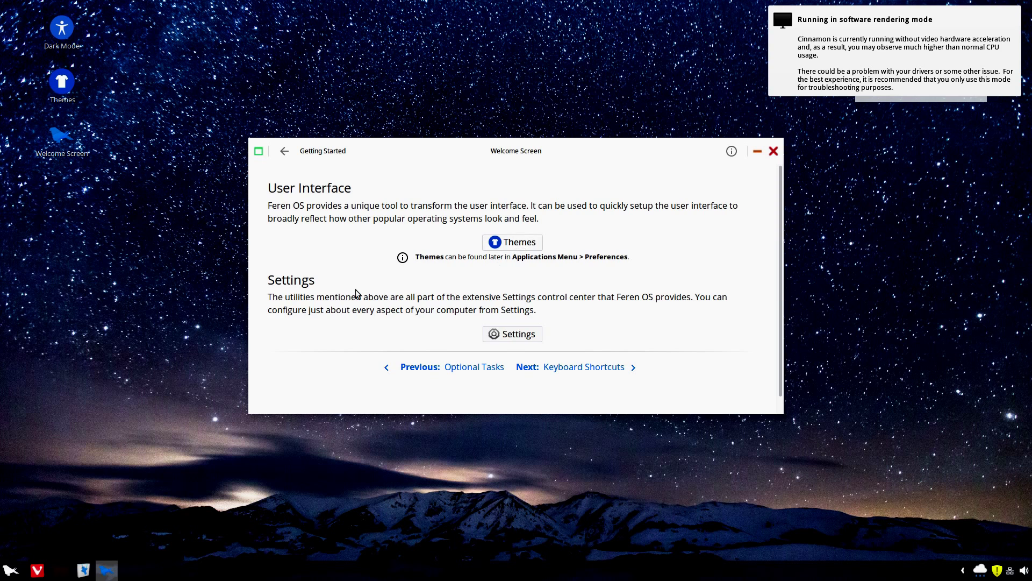
pyautogui.click(285, 151)
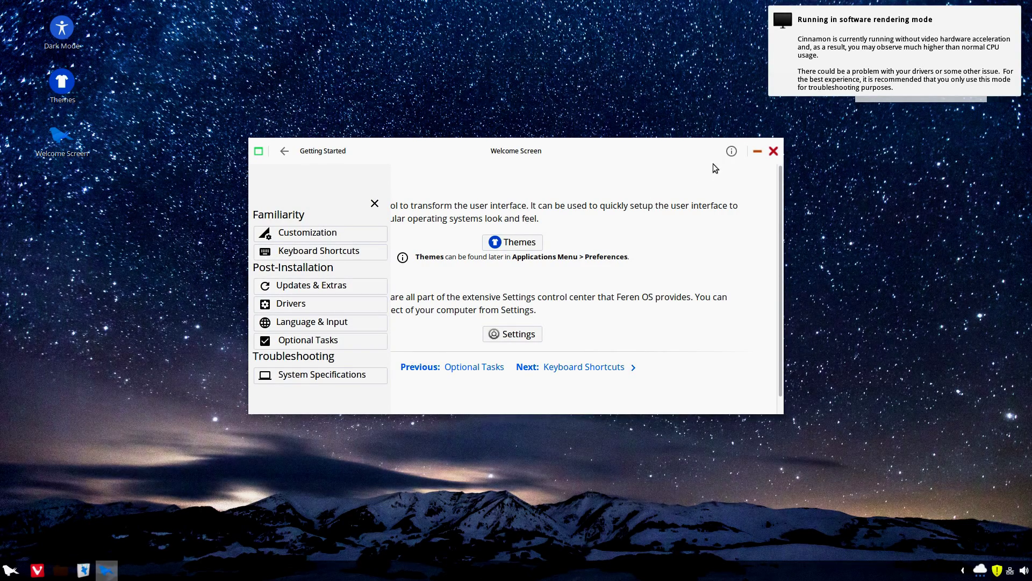
pyautogui.click(773, 152)
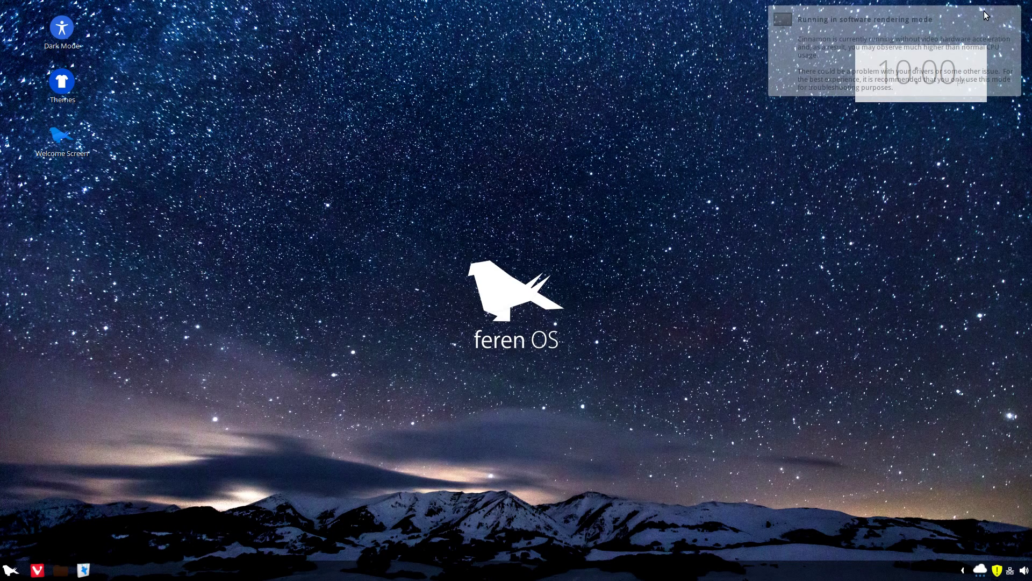
# - Launch Software Manager from the applications menu
pyautogui.click(12, 571)
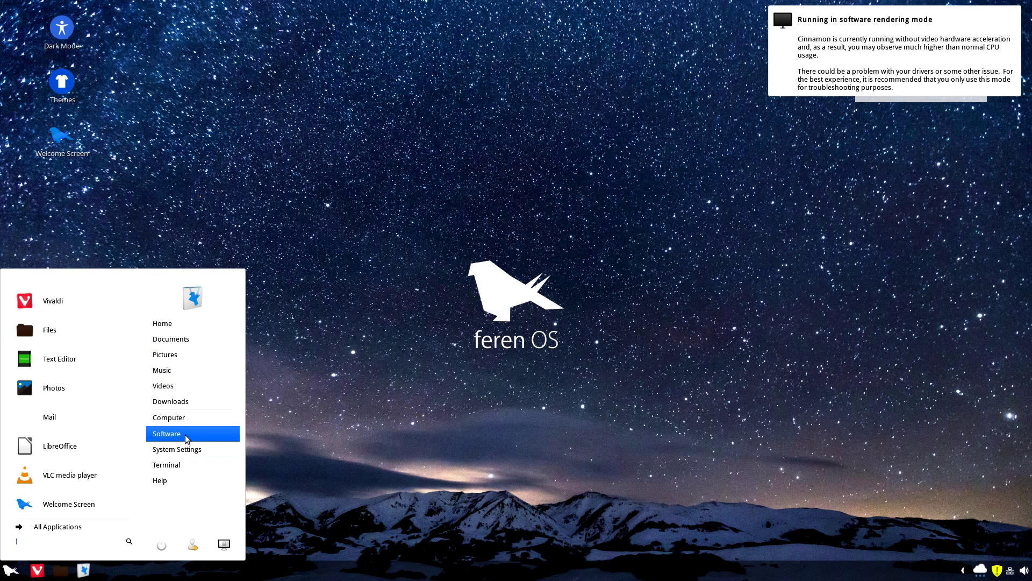
pyautogui.click(186, 438)
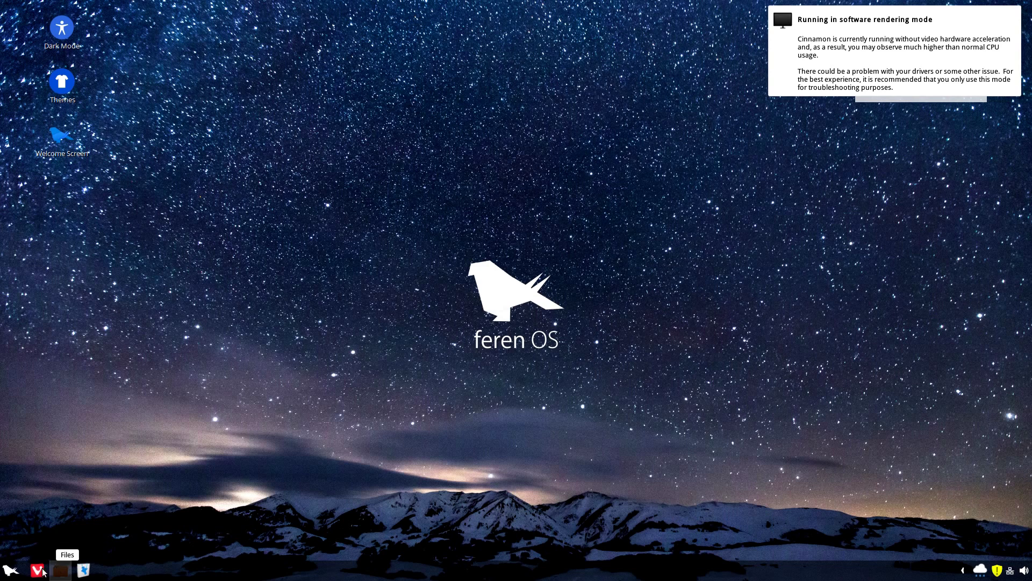
# - Browse the Accessories category under All Applications in the menu
pyautogui.click(10, 570)
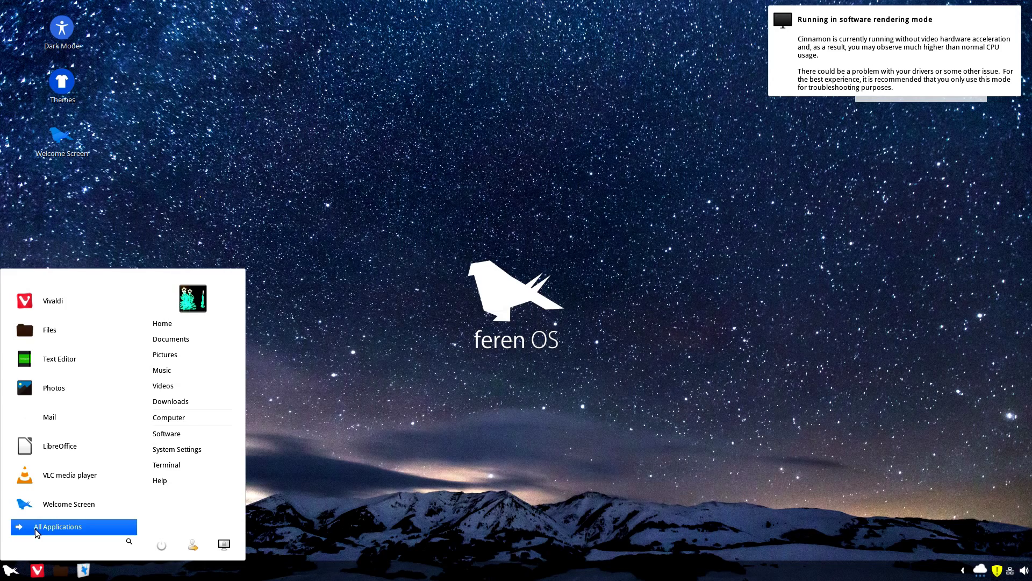
pyautogui.click(37, 530)
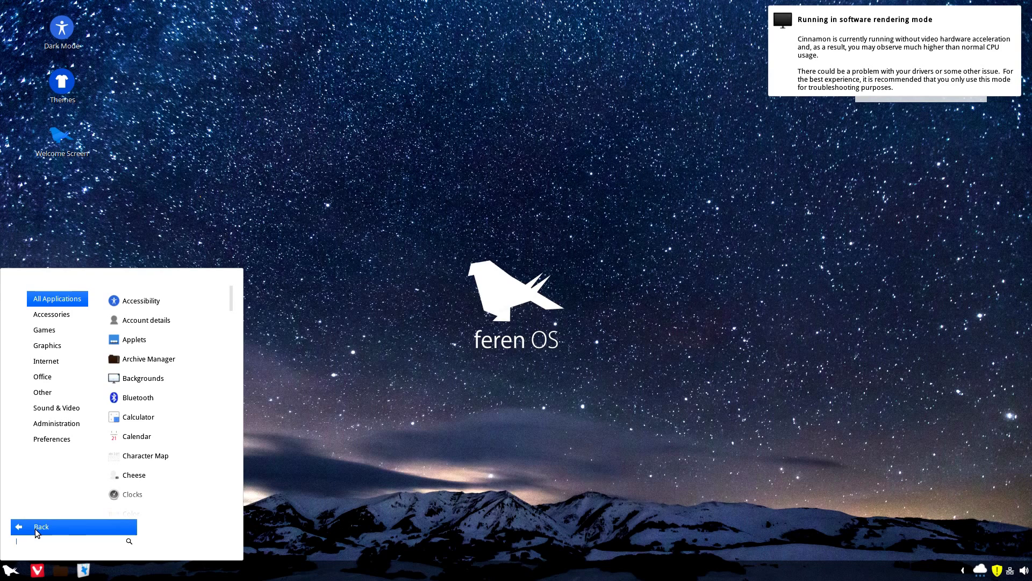
pyautogui.click(60, 319)
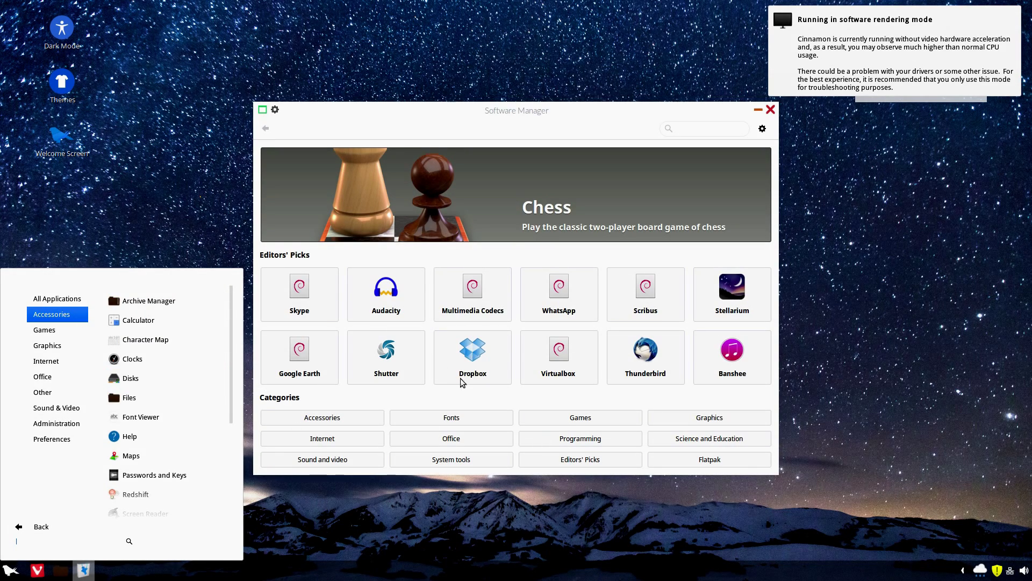
# - Launch Text Editor from the Accessories category of the feren OS menu
pyautogui.scroll(-5, 166, 402)
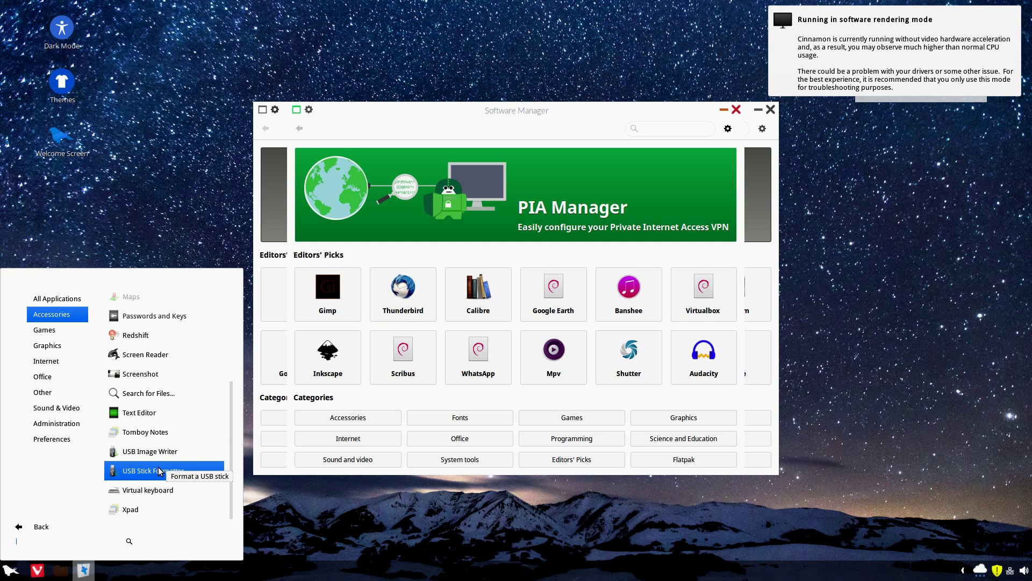
pyautogui.scroll(1, 159, 471)
pyautogui.scroll(-1, 157, 476)
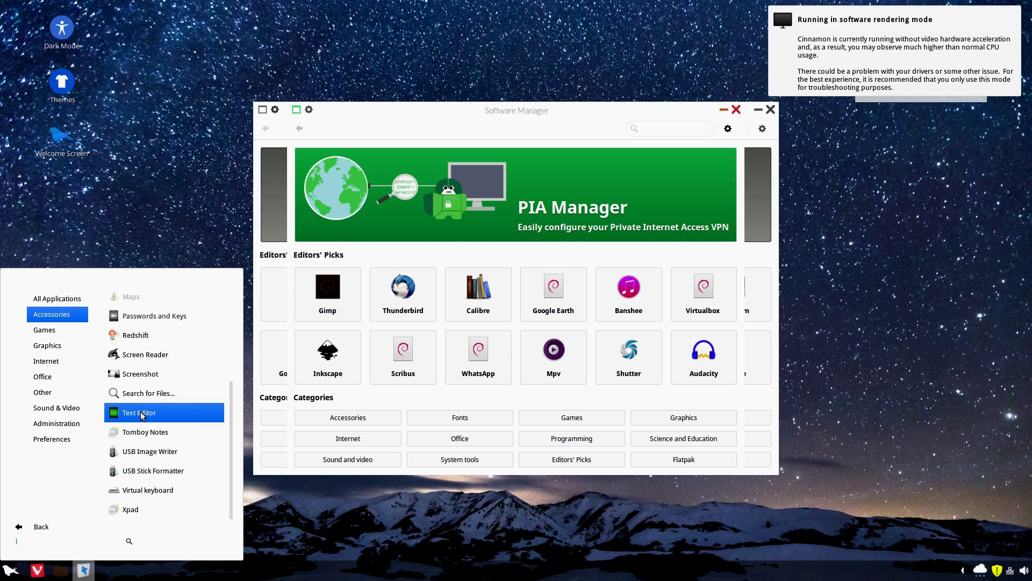
pyautogui.click(142, 411)
# - Reopen the menu's All Applications view, dismiss it, and close Text Editor with its red X
pyautogui.click(11, 570)
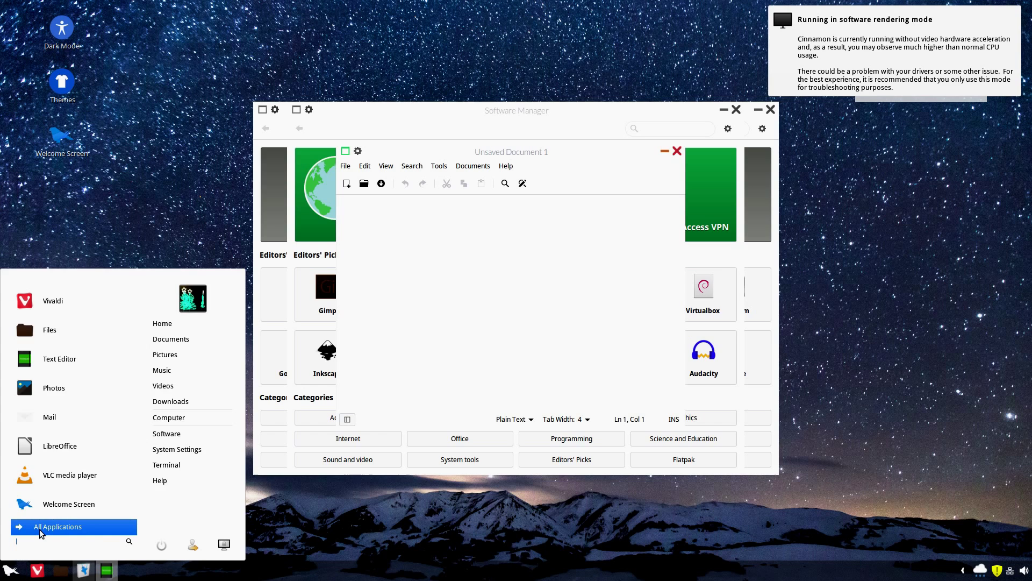
pyautogui.click(41, 529)
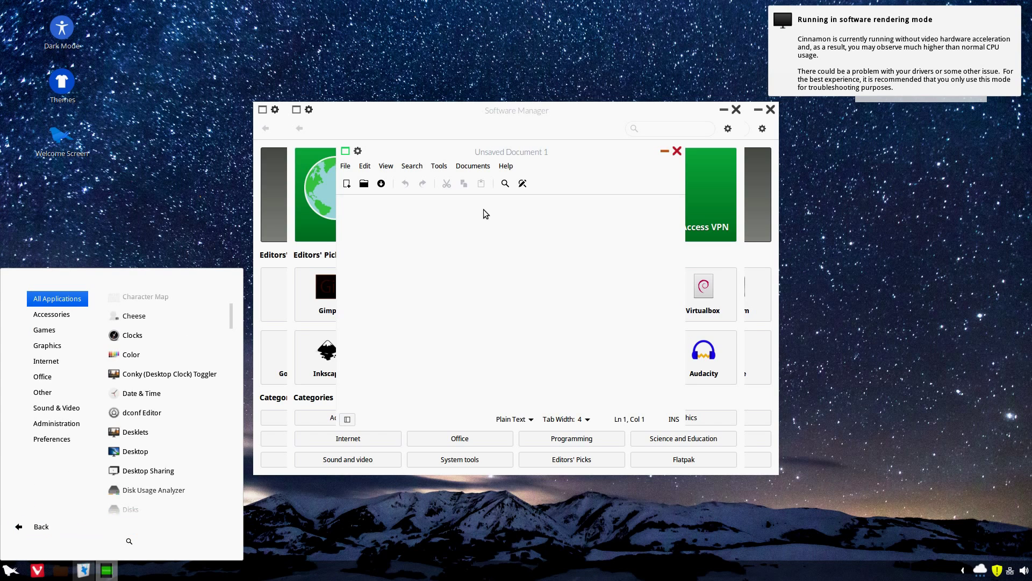
pyautogui.click(676, 152)
pyautogui.click(679, 152)
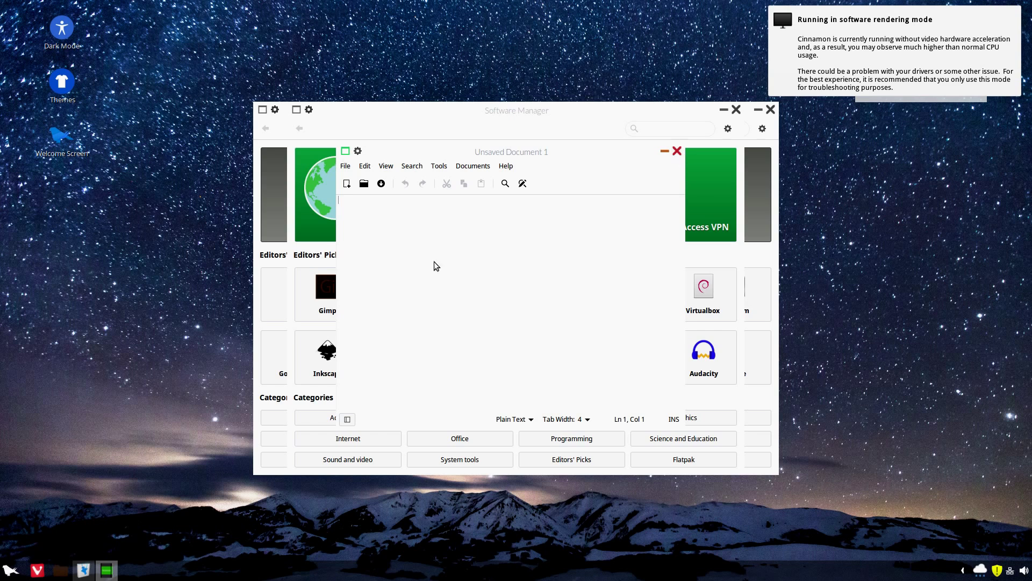
# - Browse Accessories, Games, Graphics and Internet in All Applications, then launch Vivaldi
pyautogui.click(8, 569)
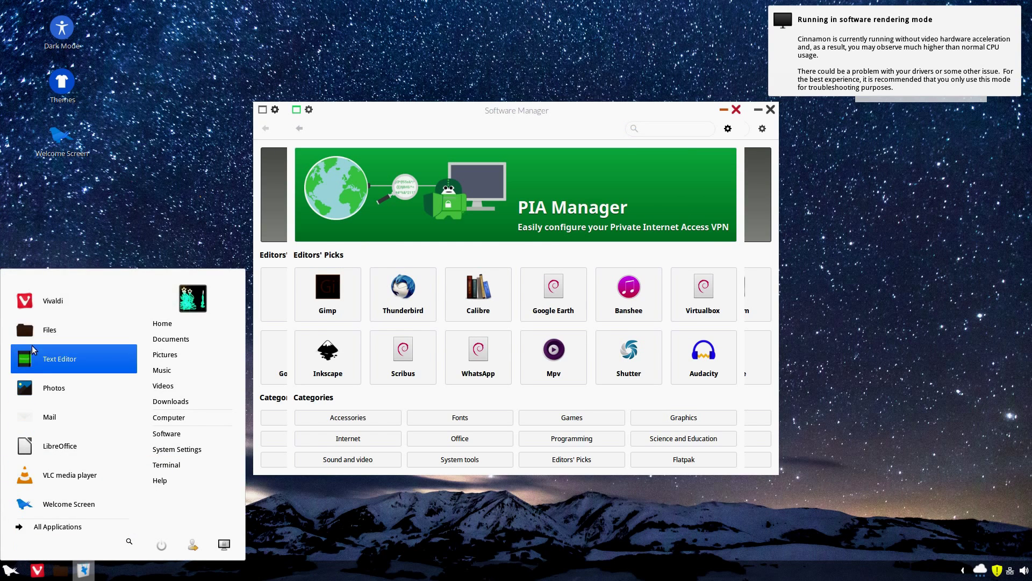
pyautogui.click(58, 528)
pyautogui.moveTo(52, 317)
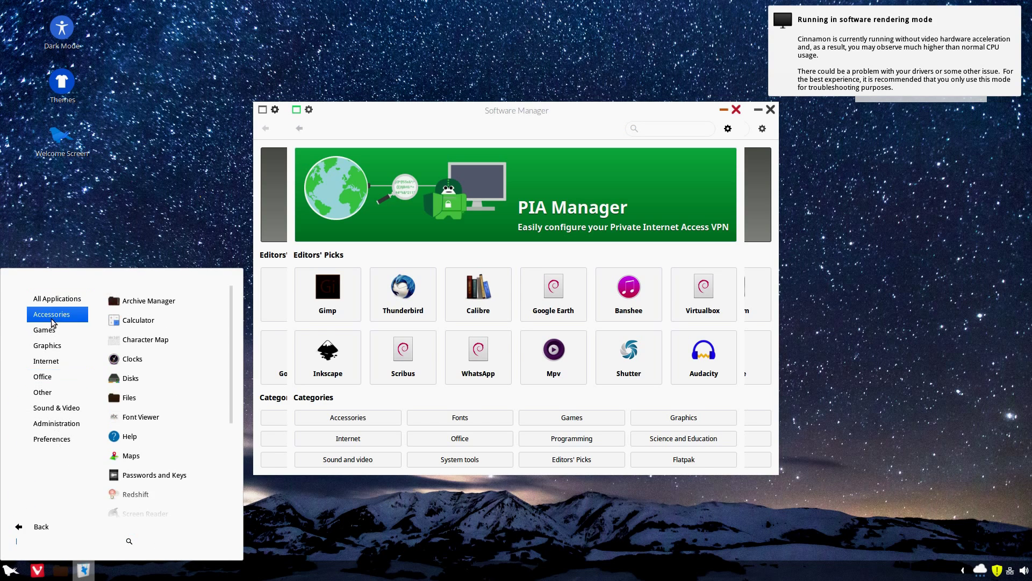
pyautogui.moveTo(52, 336)
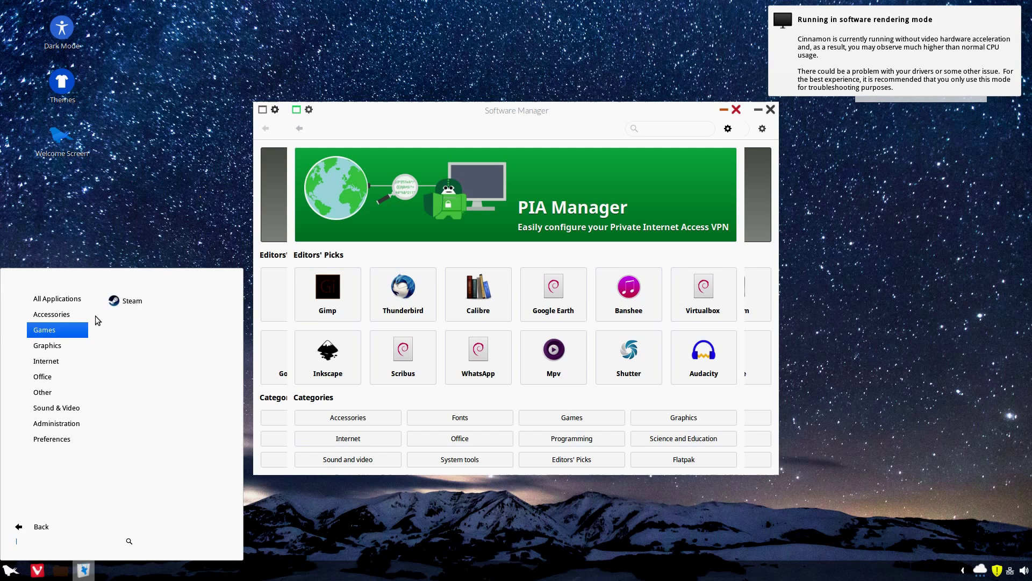
pyautogui.moveTo(79, 348)
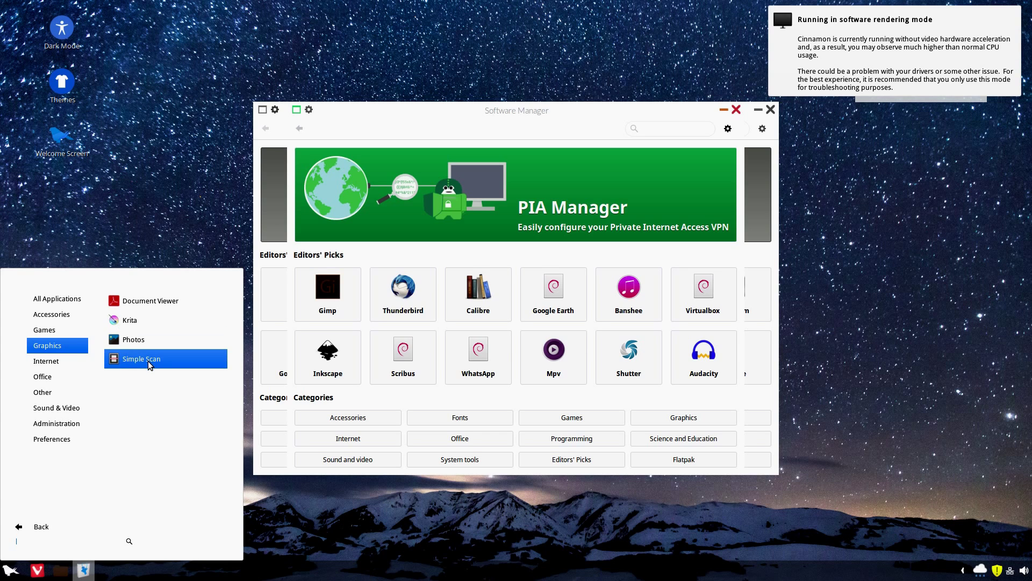
pyautogui.moveTo(48, 363)
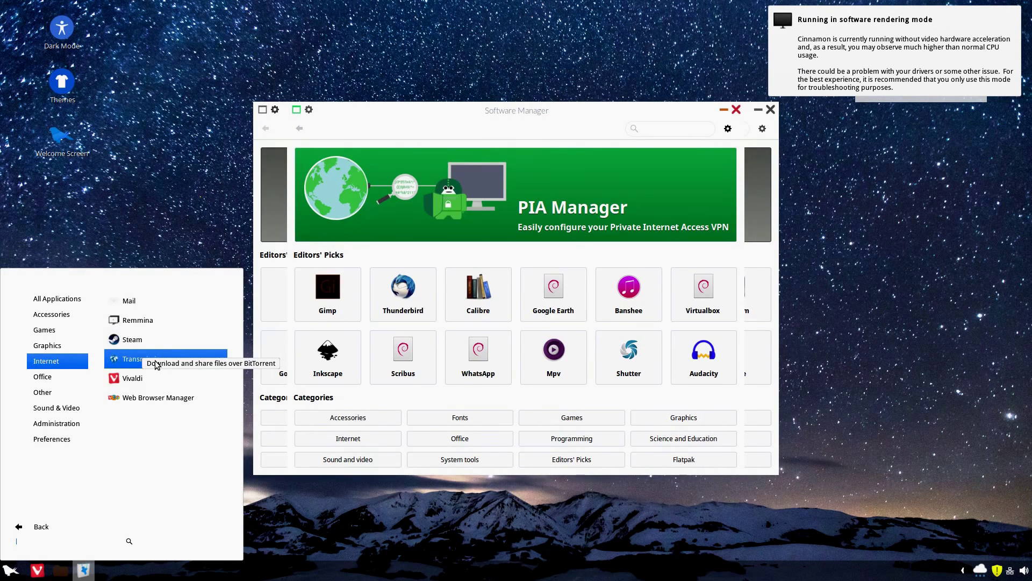
pyautogui.click(124, 379)
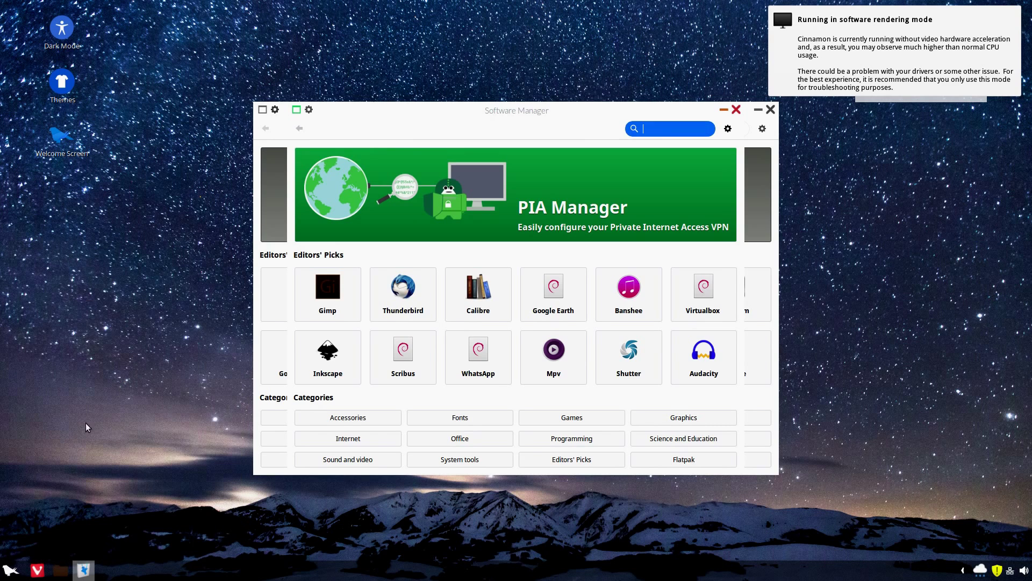
# - Reopen the menu's All Applications view and show the Office category
pyautogui.click(9, 566)
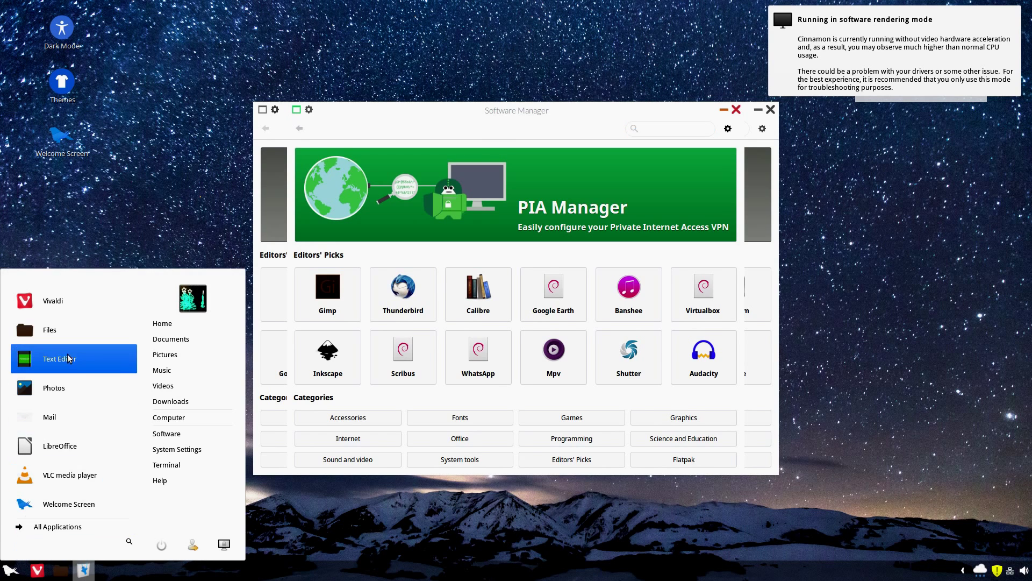
pyautogui.click(53, 526)
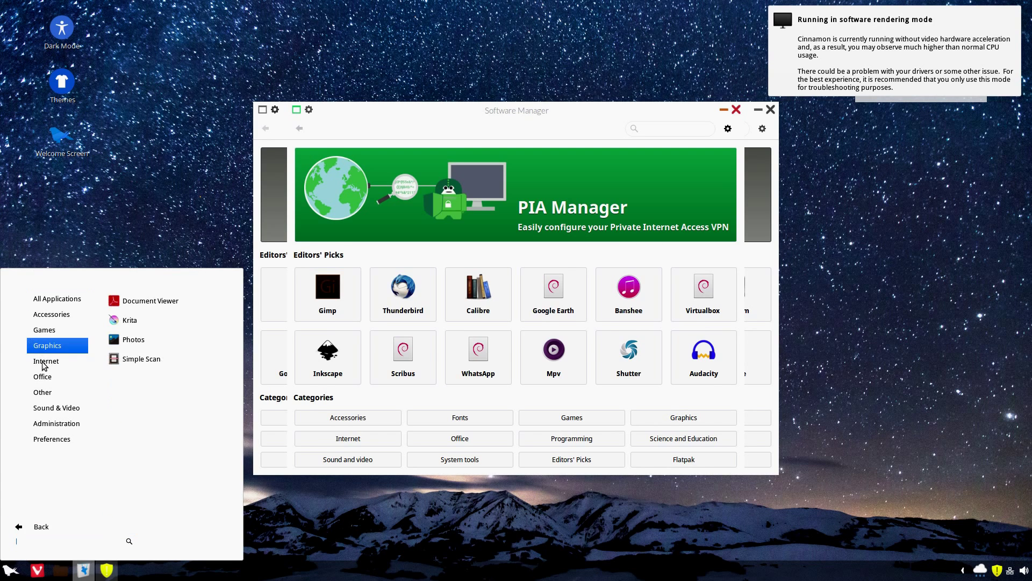
pyautogui.moveTo(47, 380)
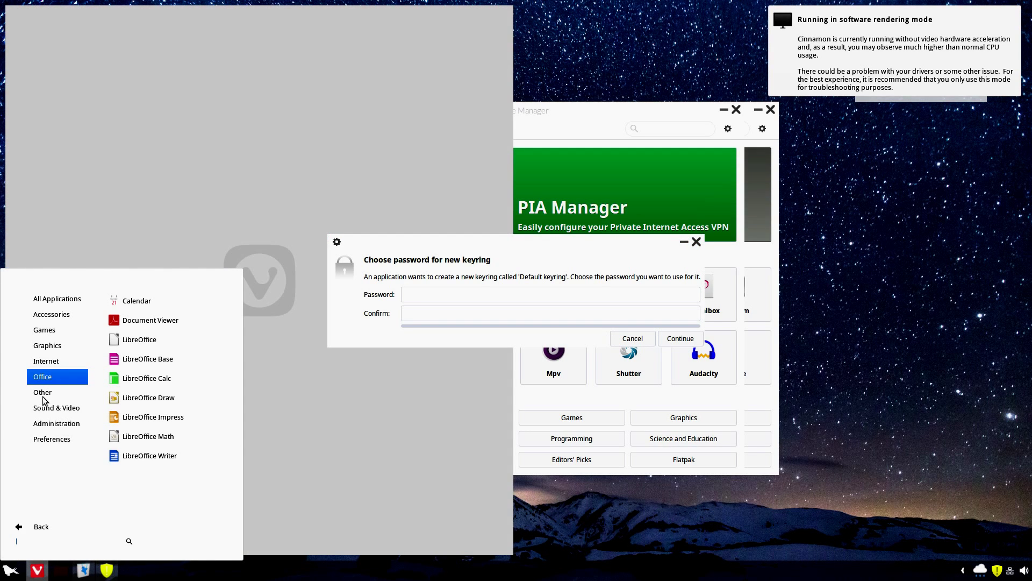
# - Browse the Other, Sound & Video and Administration categories in All Applications
pyautogui.click(42, 398)
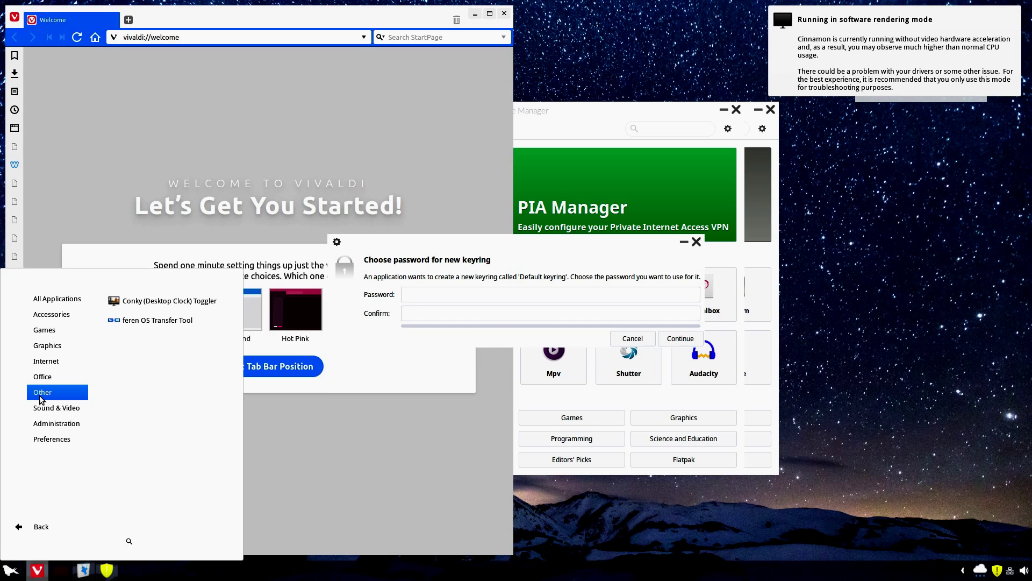
pyautogui.click(44, 407)
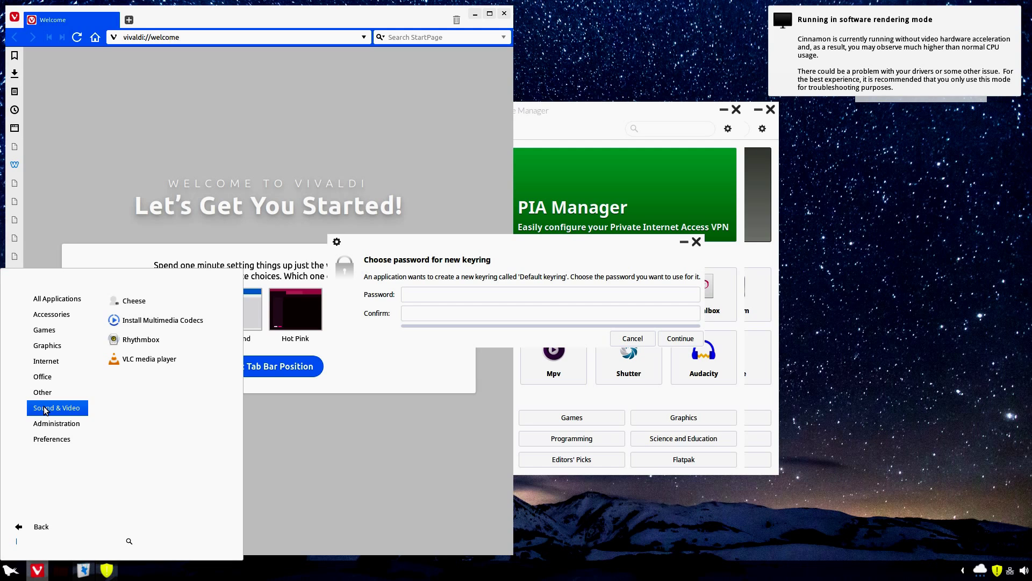
pyautogui.moveTo(41, 427)
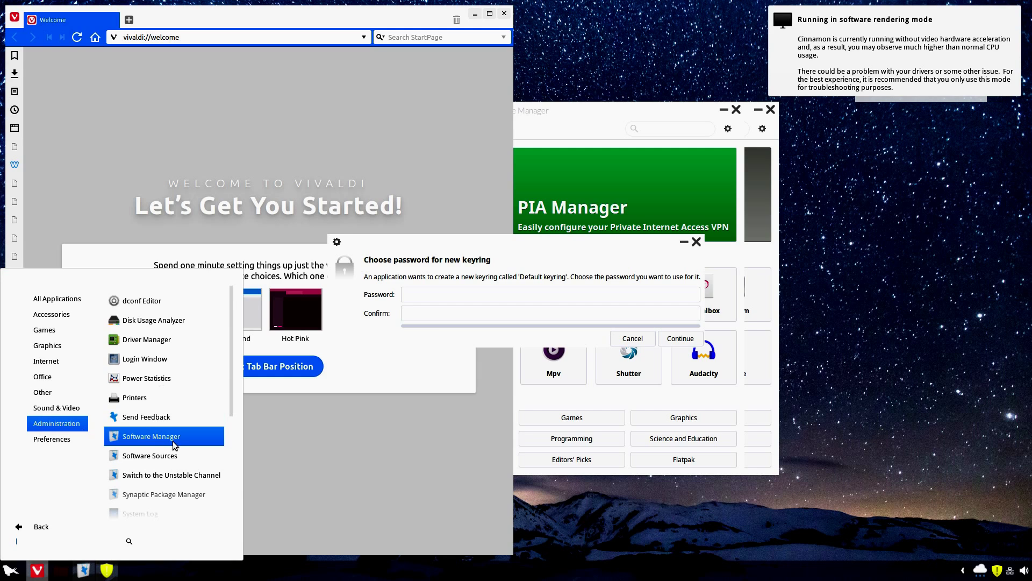
# - Launch System Monitor from the scrolled application list, then click into the keyring password field
pyautogui.scroll(-2, 172, 440)
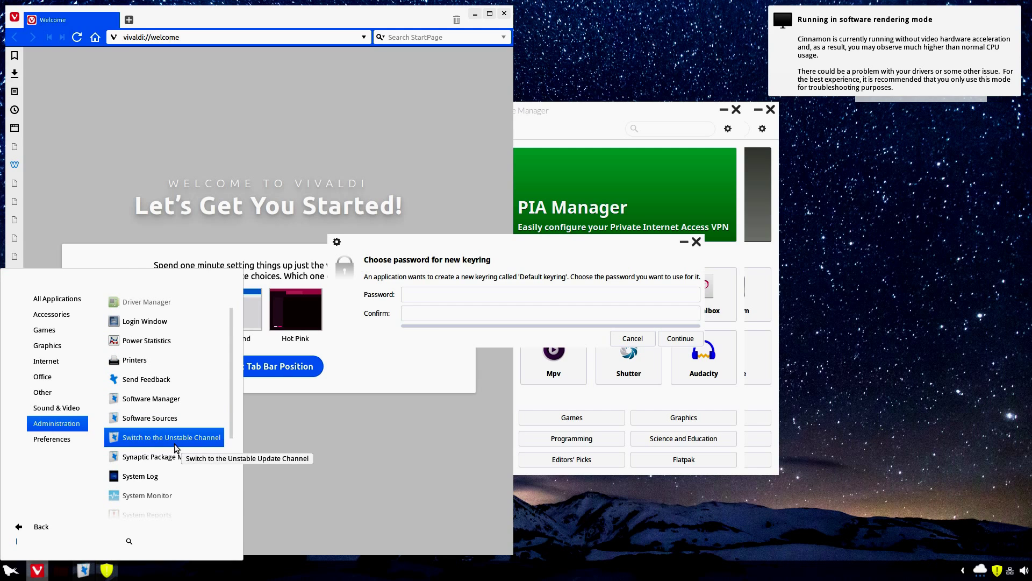
pyautogui.scroll(-6, 172, 442)
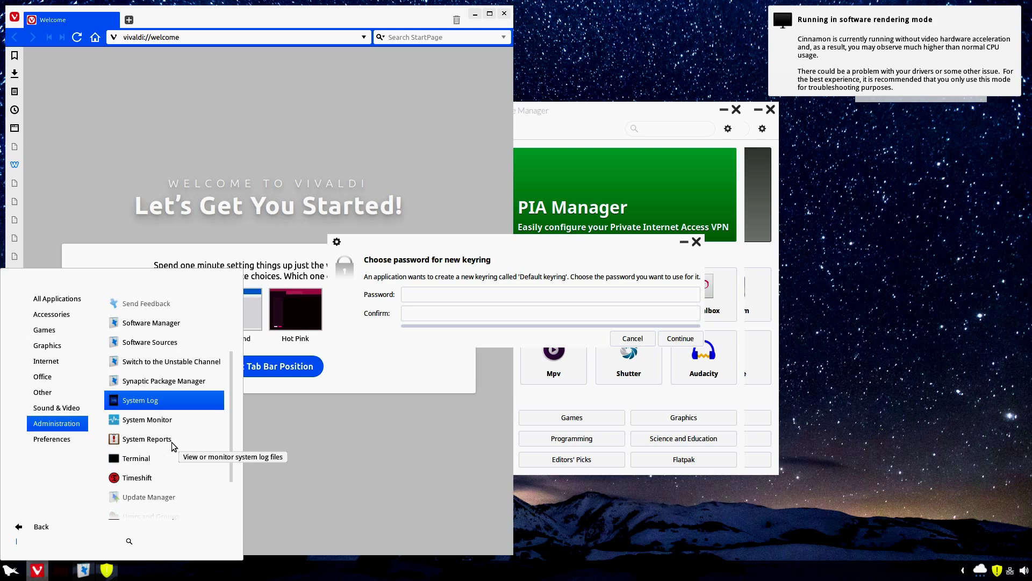
pyautogui.scroll(-1, 172, 442)
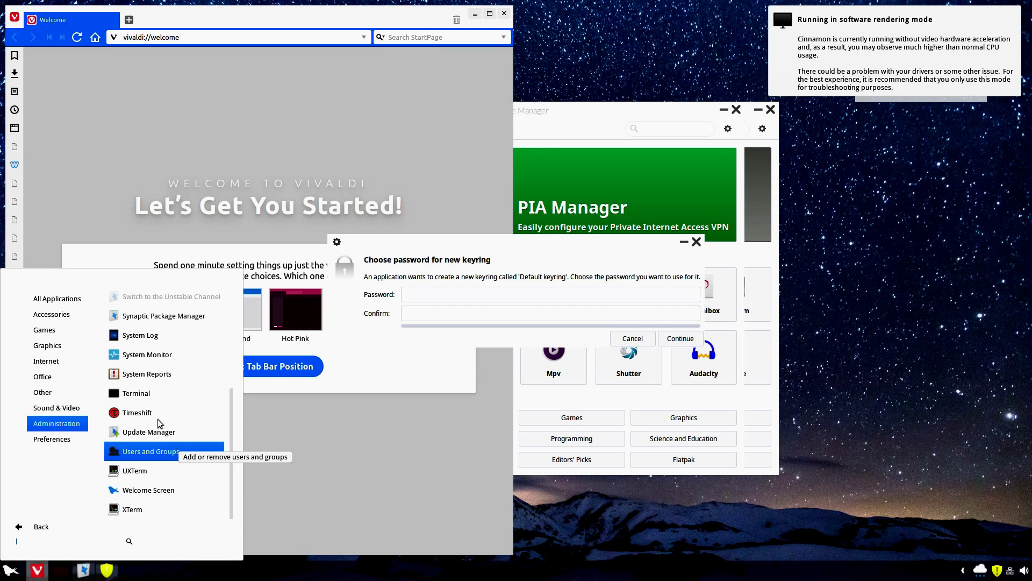
pyautogui.click(146, 354)
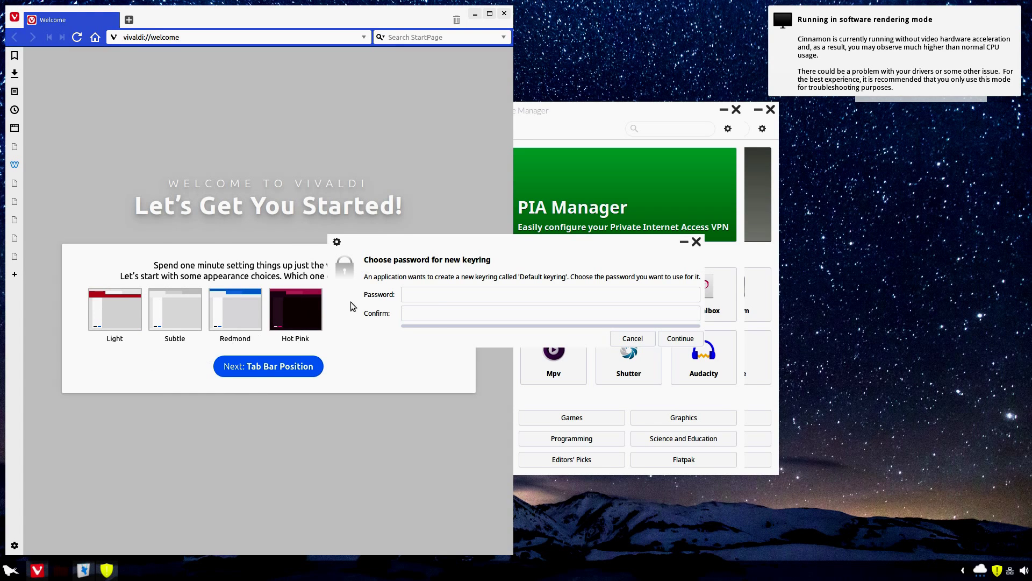
pyautogui.click(443, 297)
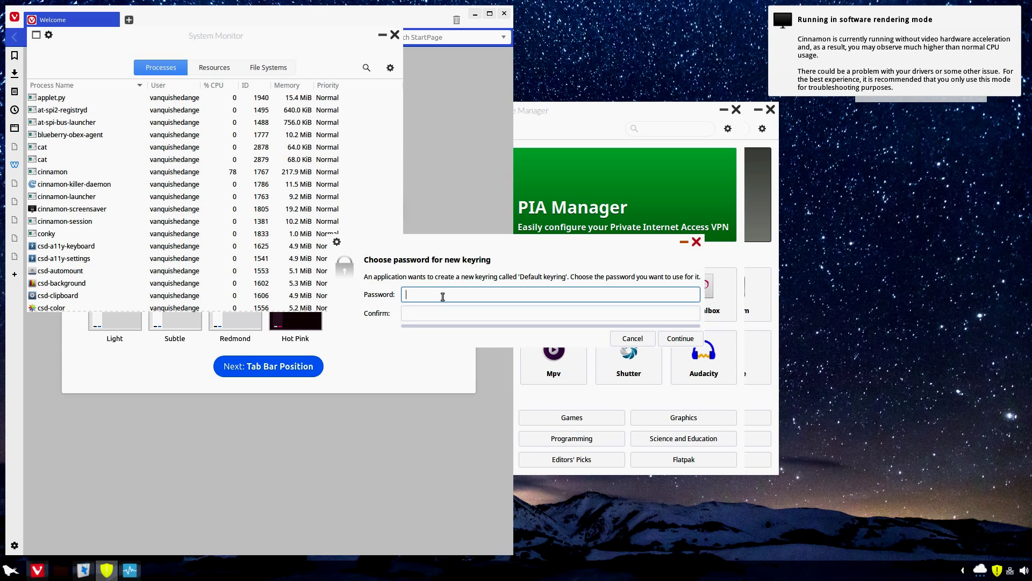
# - Show System Monitor's CPU, memory and network graphs on the Resources tab, then close it
pyautogui.click(214, 65)
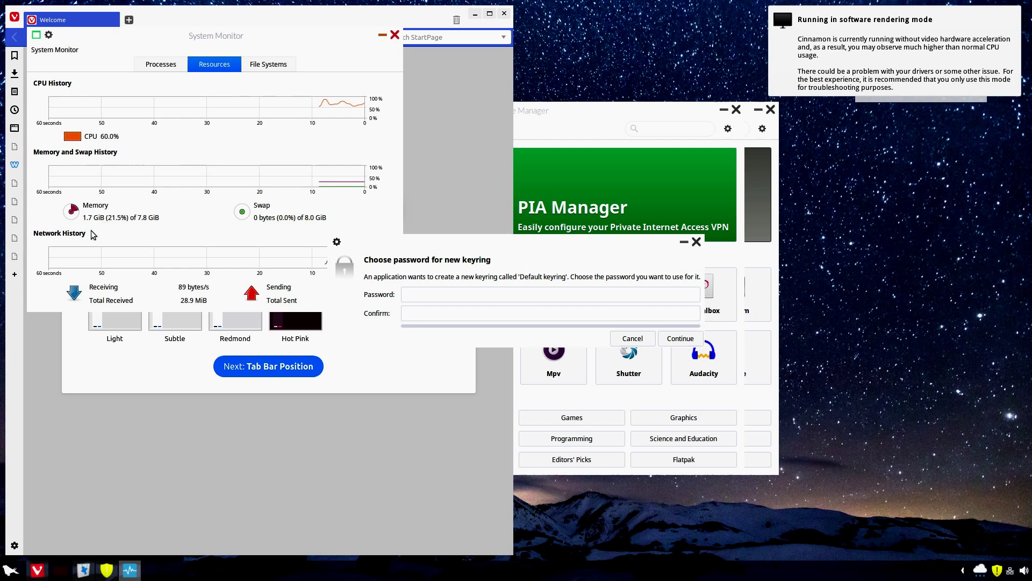
pyautogui.click(397, 38)
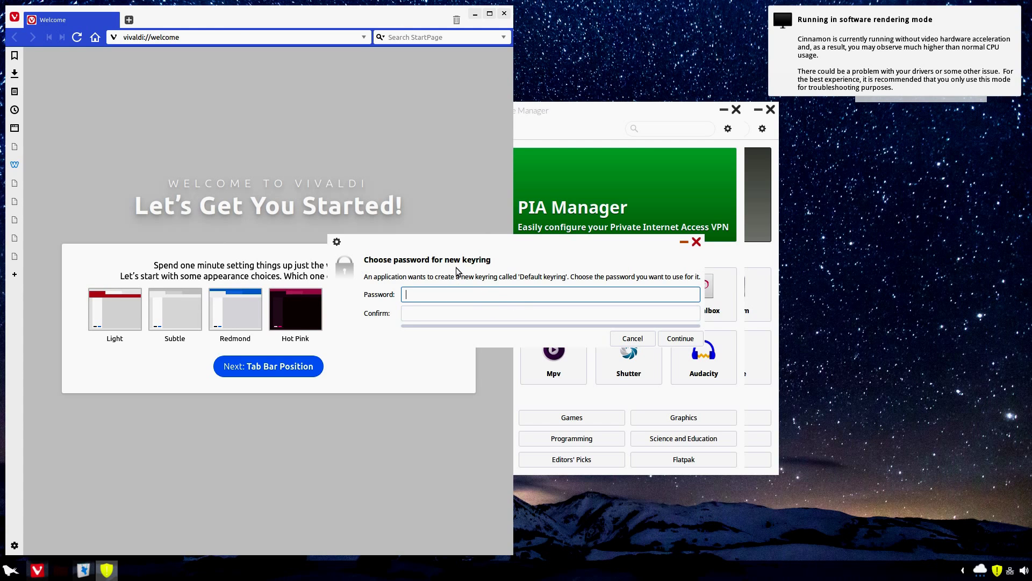